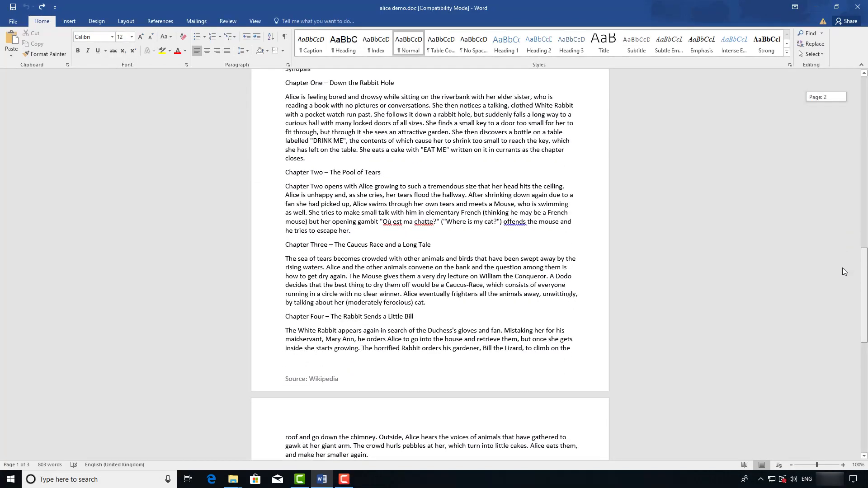
- Return to the first page and display the full list of styles and the heading outline beside the document
{"action": "scroll", "coordinate": [844, 253], "scroll_direction": "up", "scroll_amount": 7}
{"action": "scroll", "coordinate": [848, 219], "scroll_direction": "up", "scroll_amount": 12}
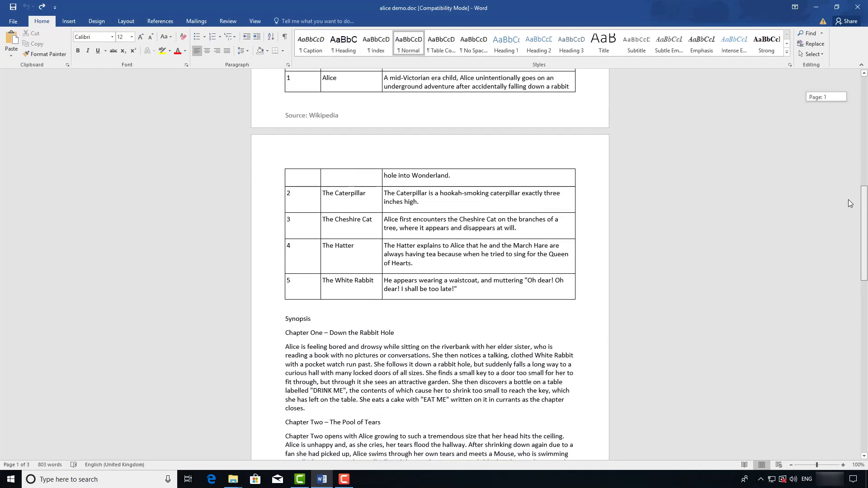
{"action": "scroll", "coordinate": [850, 142], "scroll_direction": "up", "scroll_amount": 8}
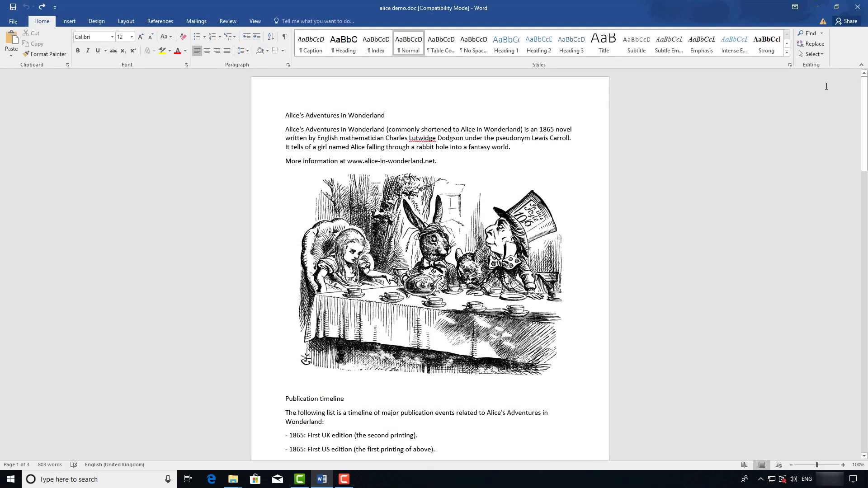
{"action": "left_click", "coordinate": [790, 65]}
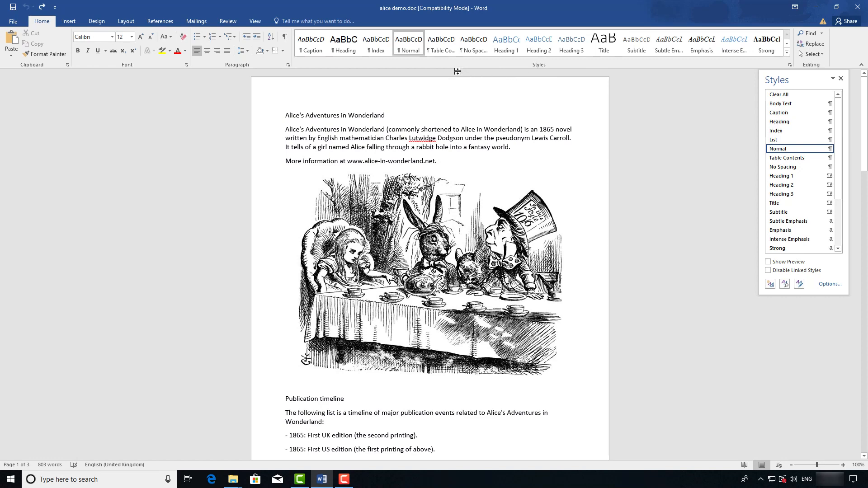
{"action": "left_click", "coordinate": [256, 23]}
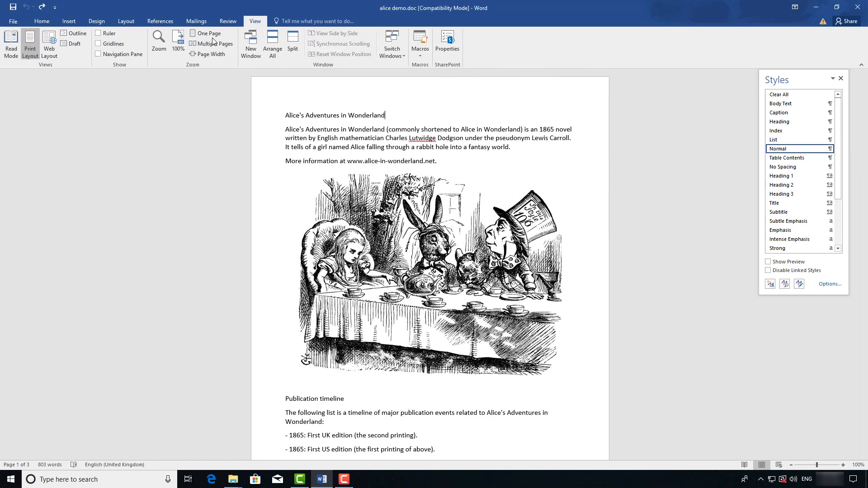
{"action": "left_click", "coordinate": [138, 56]}
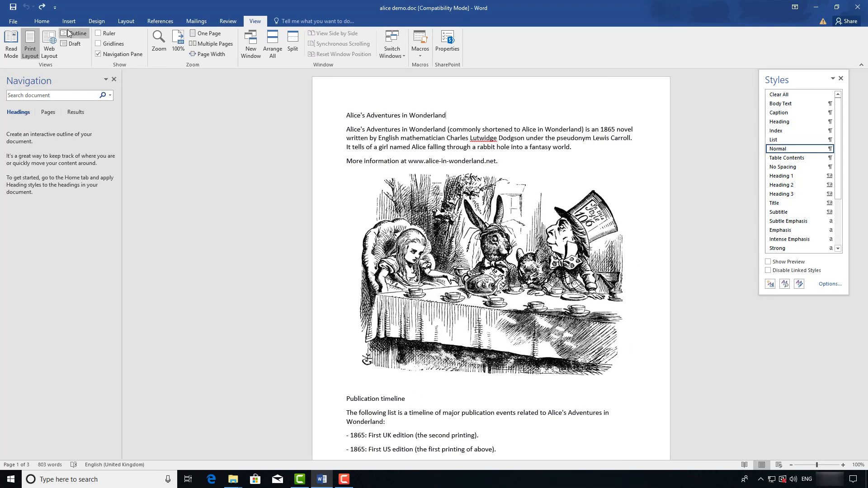
- Apply the Heading 1 style to the document title "Alice's Adventures in Wonderland"
{"action": "left_click", "coordinate": [44, 24]}
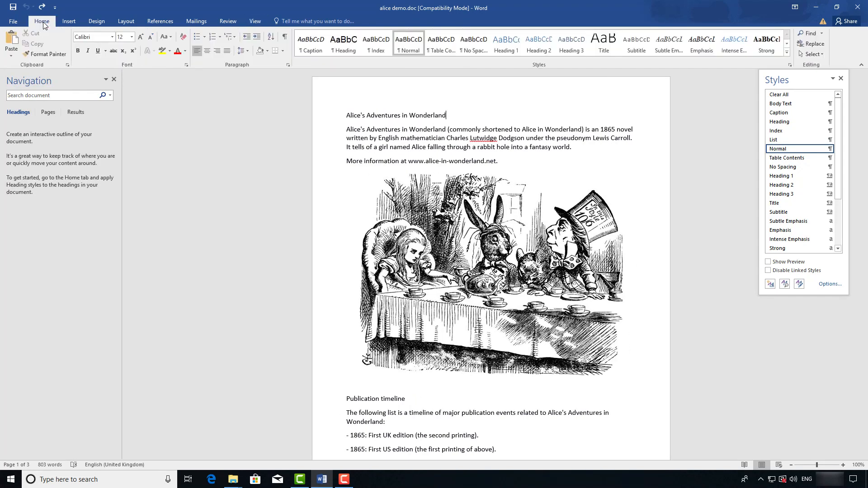
{"action": "triple_click", "coordinate": [362, 115]}
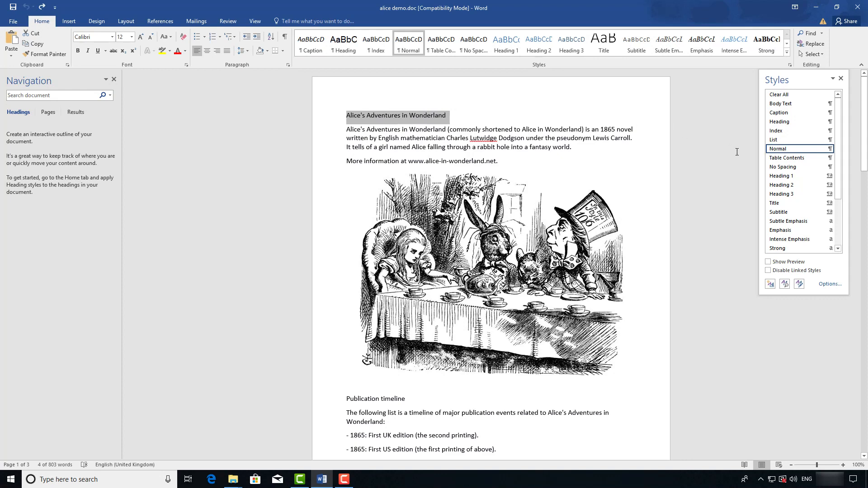
{"action": "left_click", "coordinate": [774, 177]}
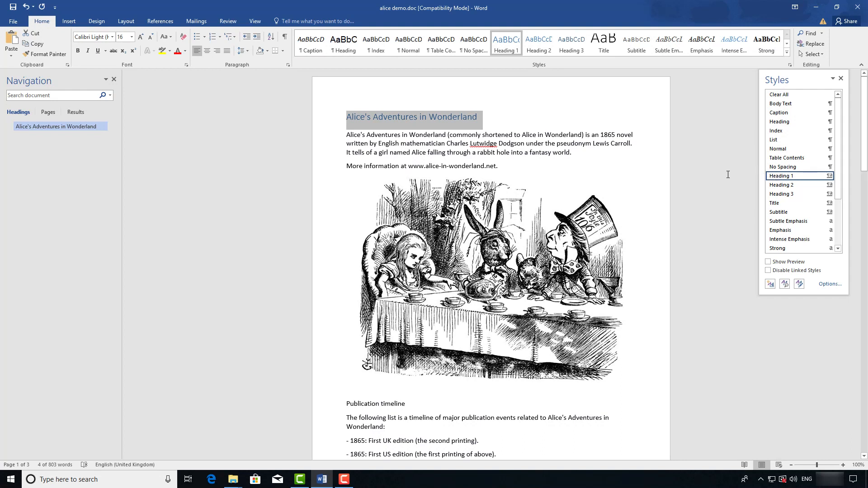
- Apply the Heading 2 style to the section titles "Publication timeline", "Lists of characters" and "Synopsis"
{"action": "scroll", "coordinate": [702, 181], "scroll_direction": "down", "scroll_amount": 2}
{"action": "scroll", "coordinate": [702, 181], "scroll_direction": "down", "scroll_amount": 5}
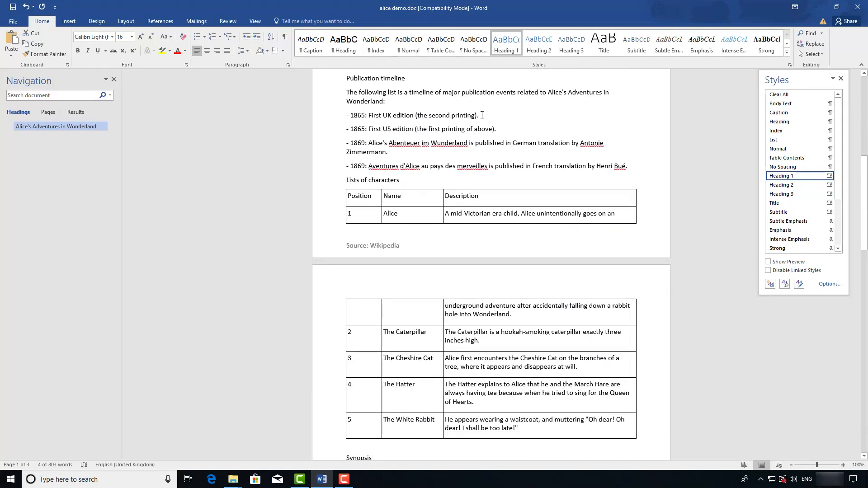
{"action": "triple_click", "coordinate": [389, 80]}
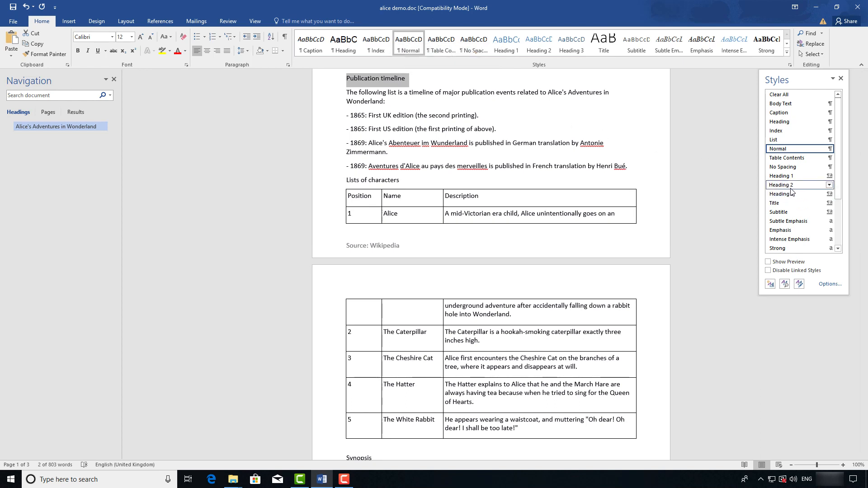
{"action": "left_click", "coordinate": [782, 185]}
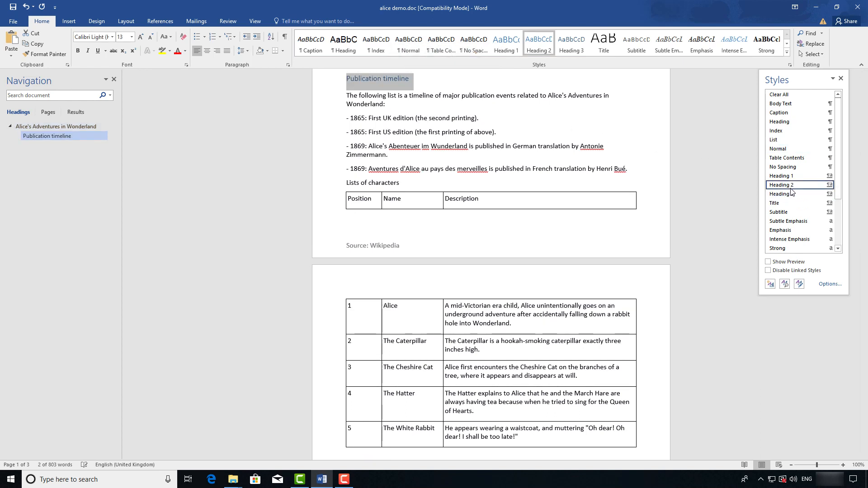
{"action": "triple_click", "coordinate": [397, 186]}
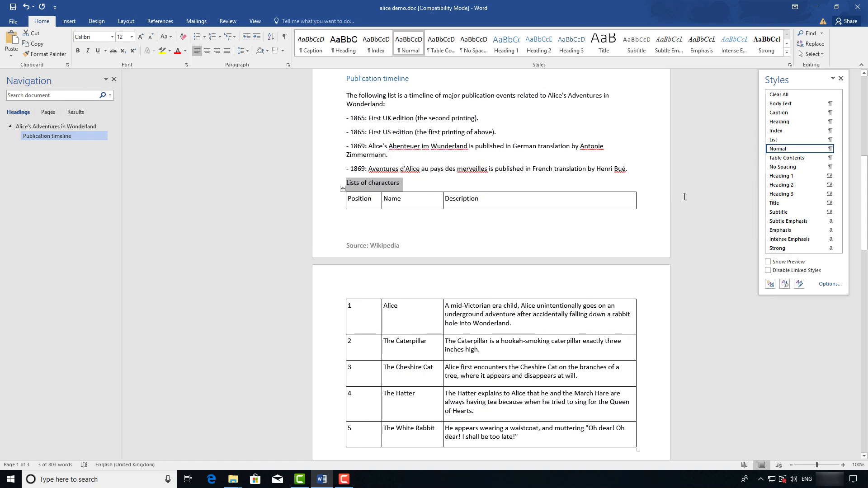
{"action": "left_click", "coordinate": [780, 184]}
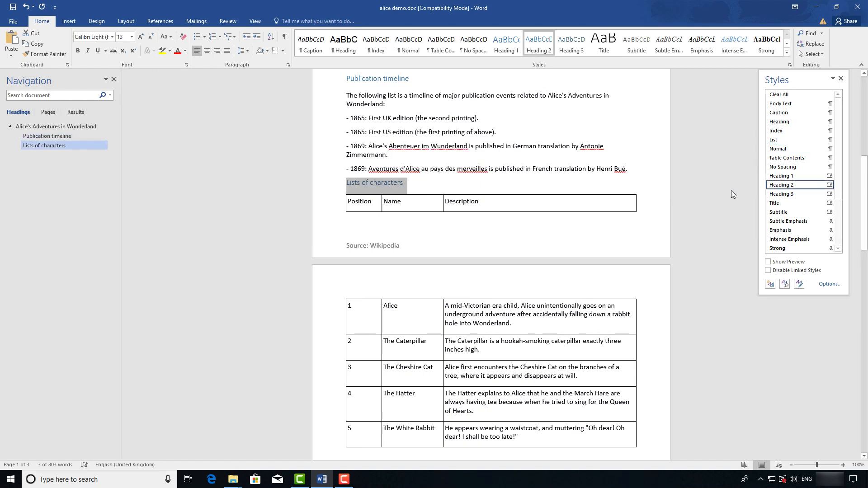
{"action": "scroll", "coordinate": [718, 194], "scroll_direction": "down", "scroll_amount": 12}
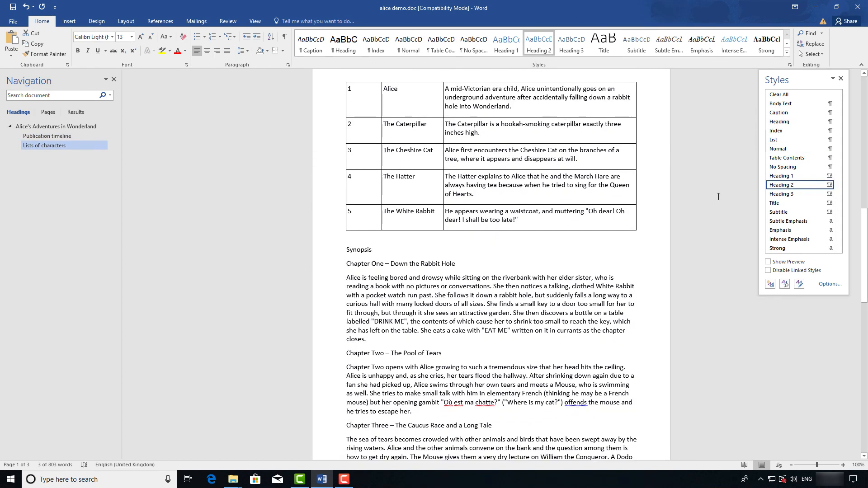
{"action": "double_click", "coordinate": [365, 138]}
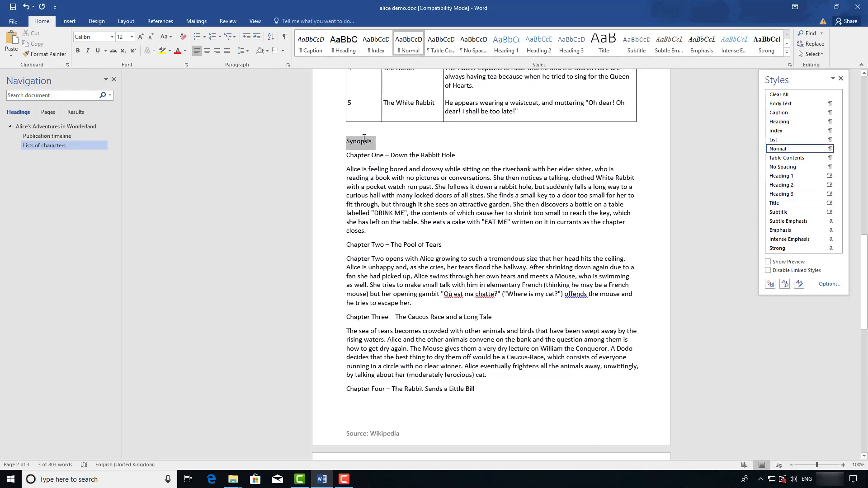
{"action": "left_click", "coordinate": [778, 186]}
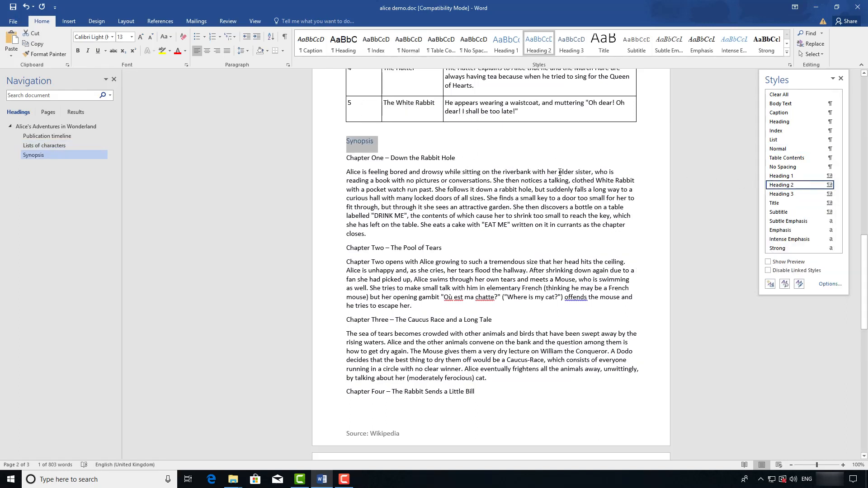
- Apply the Heading 3 style to the titles of Chapters One through Five under Synopsis and close the list of styles
{"action": "triple_click", "coordinate": [434, 158]}
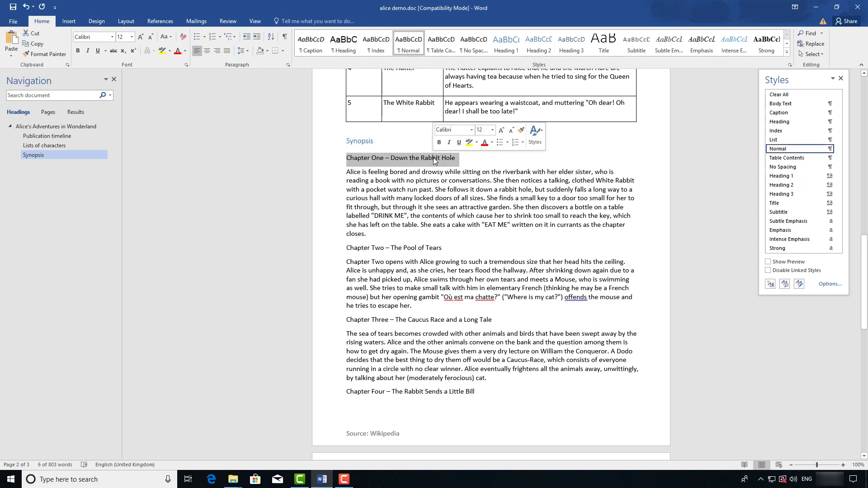
{"action": "left_click", "coordinate": [778, 193]}
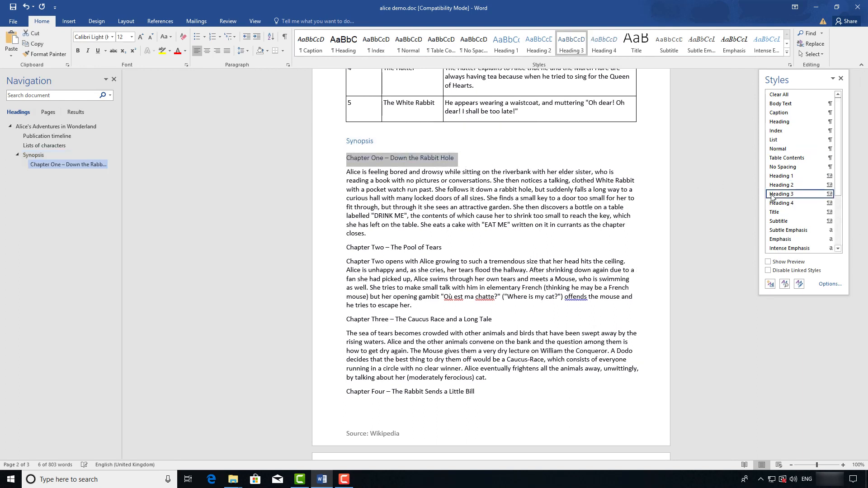
{"action": "triple_click", "coordinate": [434, 247]}
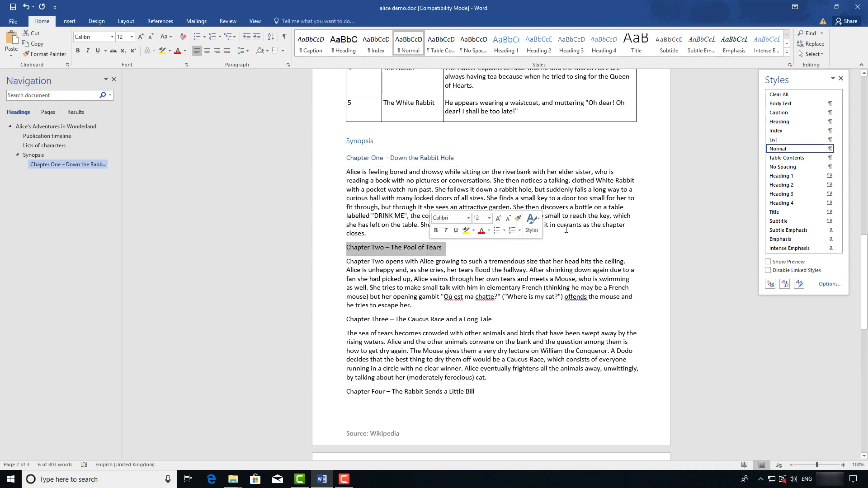
{"action": "left_click", "coordinate": [786, 197]}
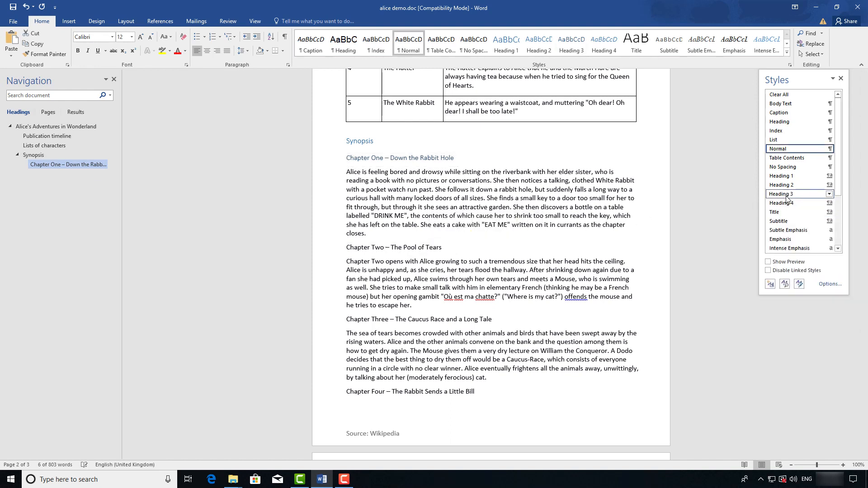
{"action": "triple_click", "coordinate": [490, 318]}
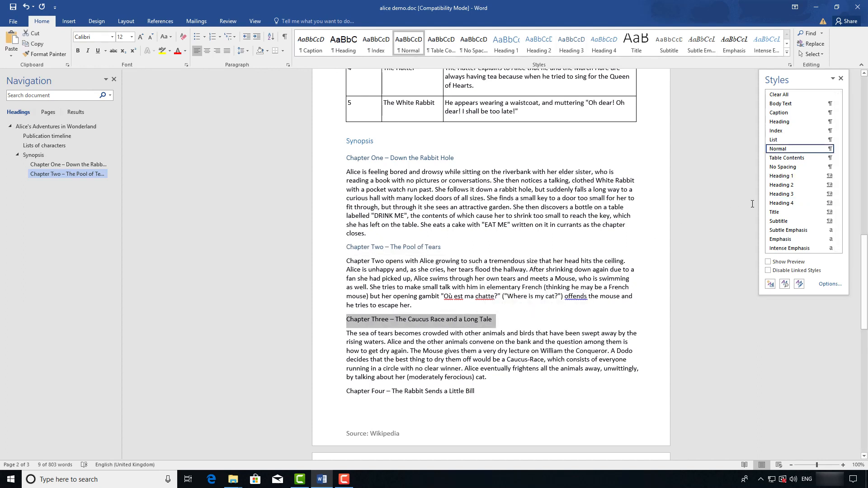
{"action": "left_click", "coordinate": [776, 195]}
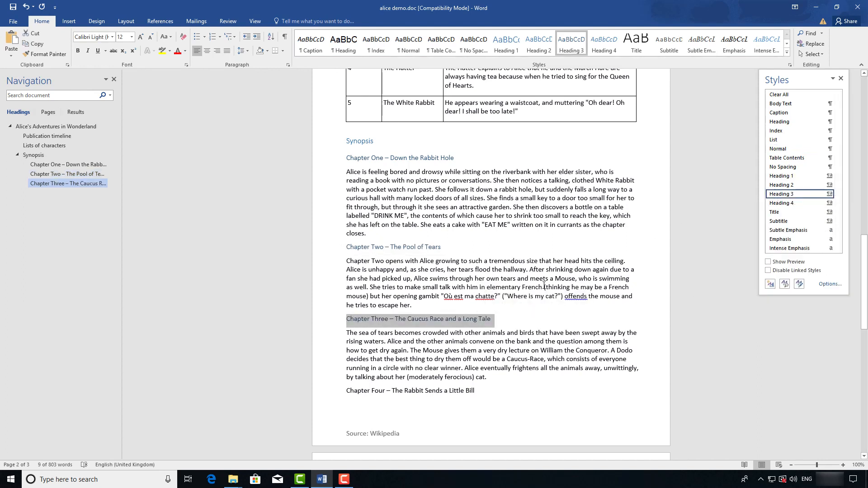
{"action": "scroll", "coordinate": [544, 286], "scroll_direction": "down", "scroll_amount": 5}
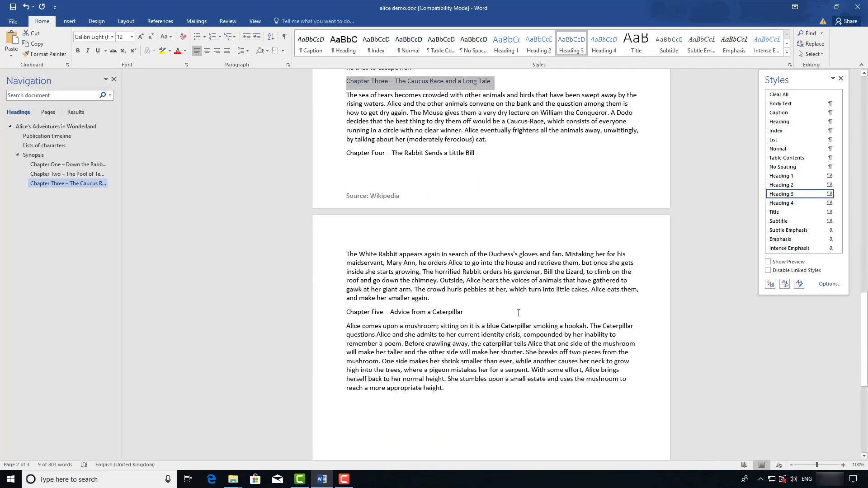
{"action": "triple_click", "coordinate": [448, 153]}
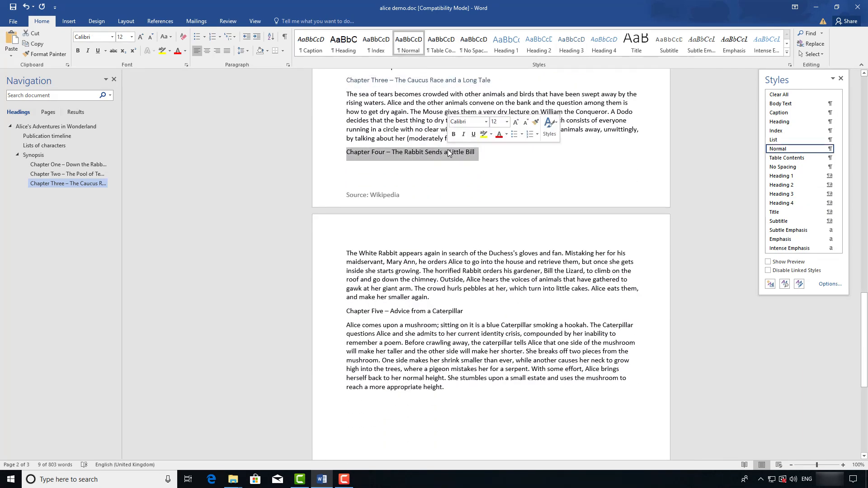
{"action": "left_click", "coordinate": [777, 194]}
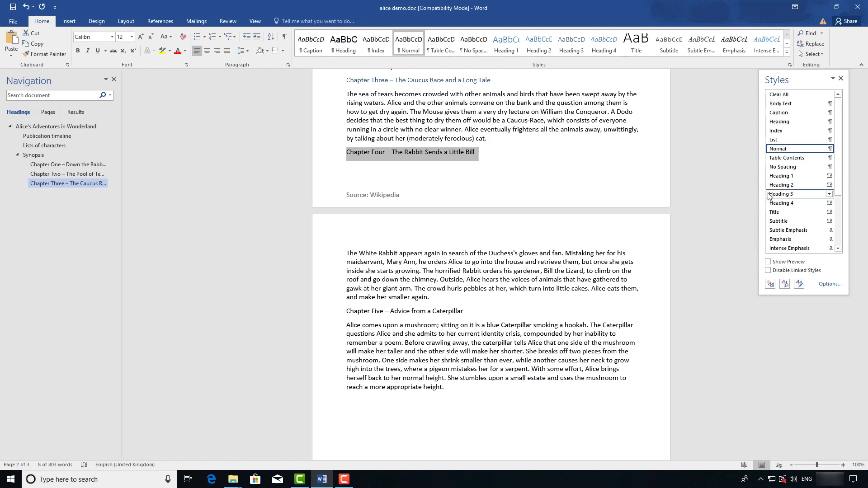
{"action": "triple_click", "coordinate": [449, 321]}
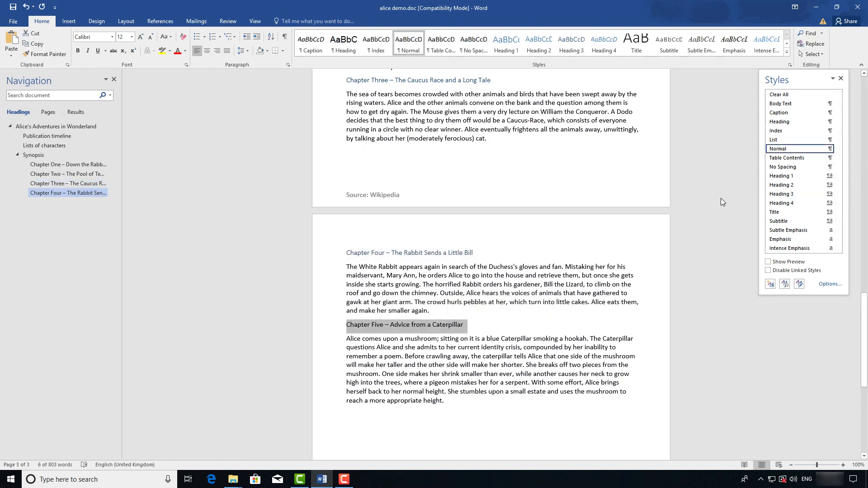
{"action": "left_click", "coordinate": [774, 195]}
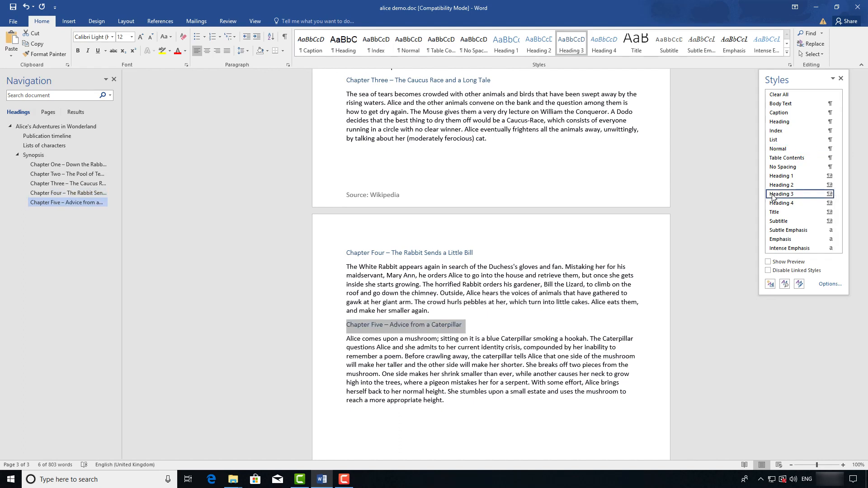
{"action": "left_click", "coordinate": [841, 80]}
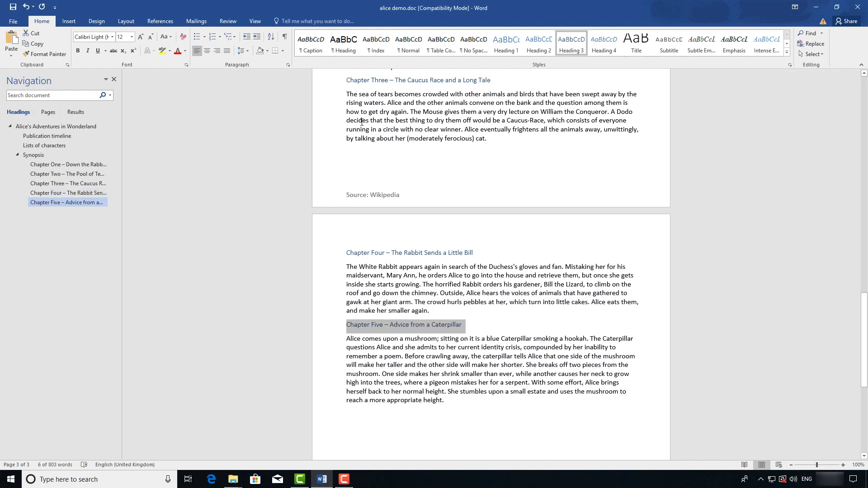
- Check the heading hierarchy by collapsing and re-expanding the Synopsis and "Alice's Adventures in Wonderland" levels in the outline
{"action": "left_click", "coordinate": [17, 155]}
{"action": "left_click", "coordinate": [17, 155]}
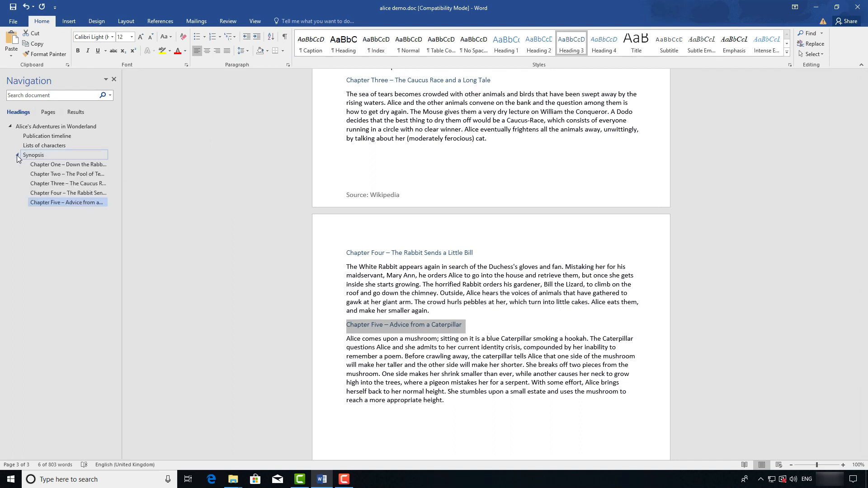
{"action": "left_click", "coordinate": [10, 127]}
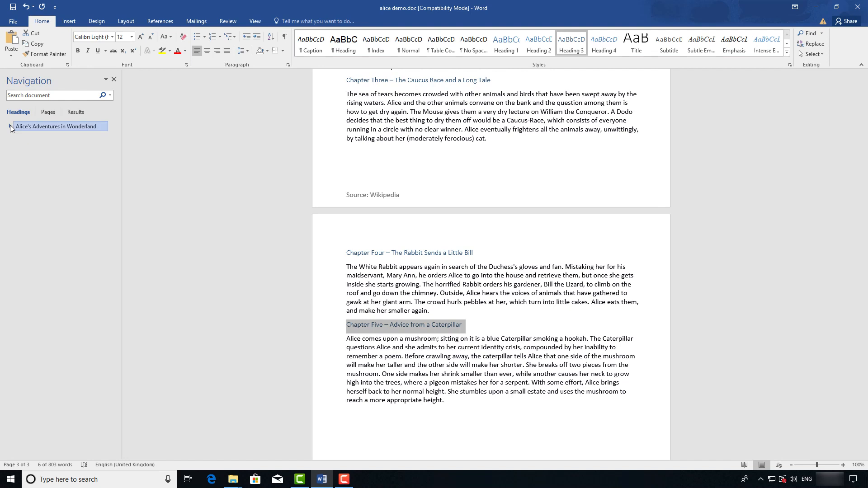
{"action": "left_click", "coordinate": [10, 127]}
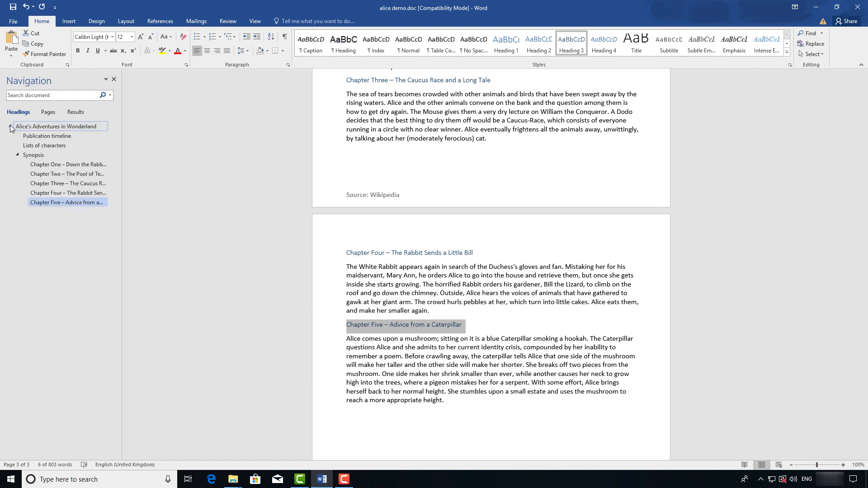
- Close the heading outline and return to the beginning of the document
{"action": "left_click", "coordinate": [114, 79]}
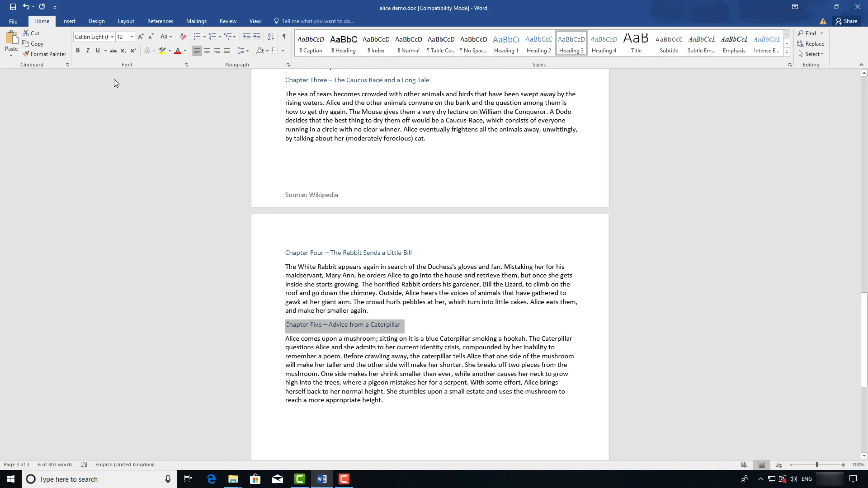
{"action": "scroll", "coordinate": [641, 171], "scroll_direction": "up", "scroll_amount": 10}
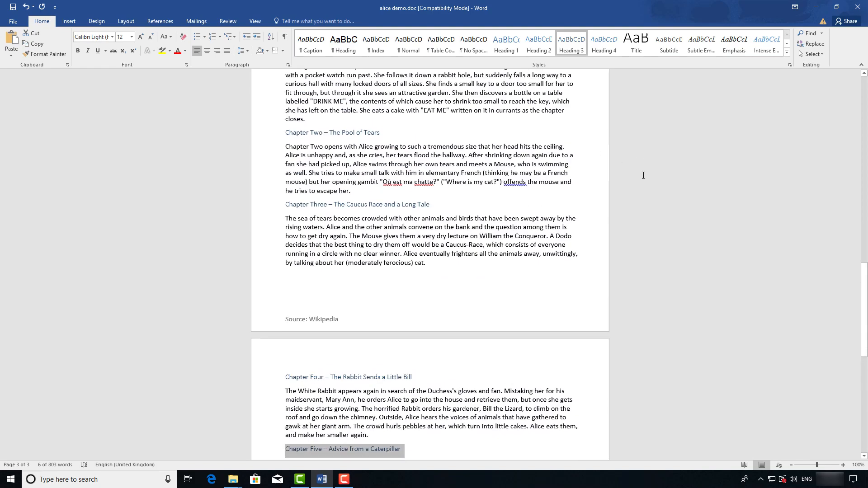
{"action": "scroll", "coordinate": [643, 173], "scroll_direction": "up", "scroll_amount": 15}
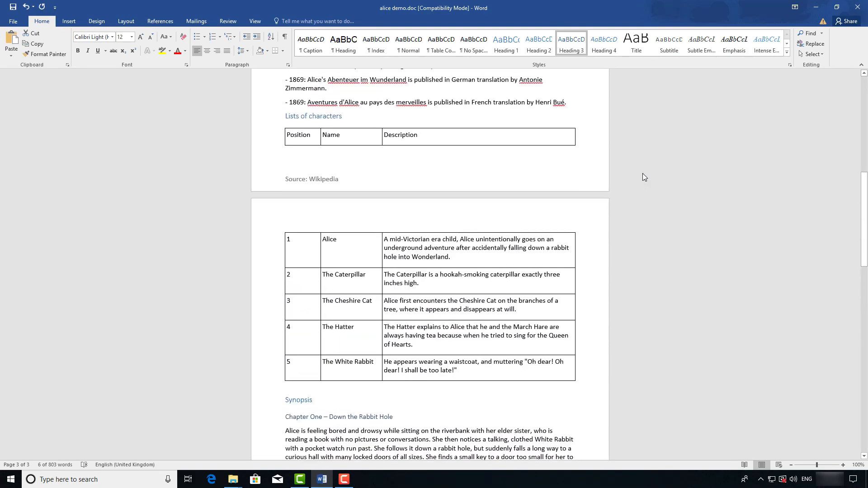
{"action": "scroll", "coordinate": [643, 174], "scroll_direction": "up", "scroll_amount": 7}
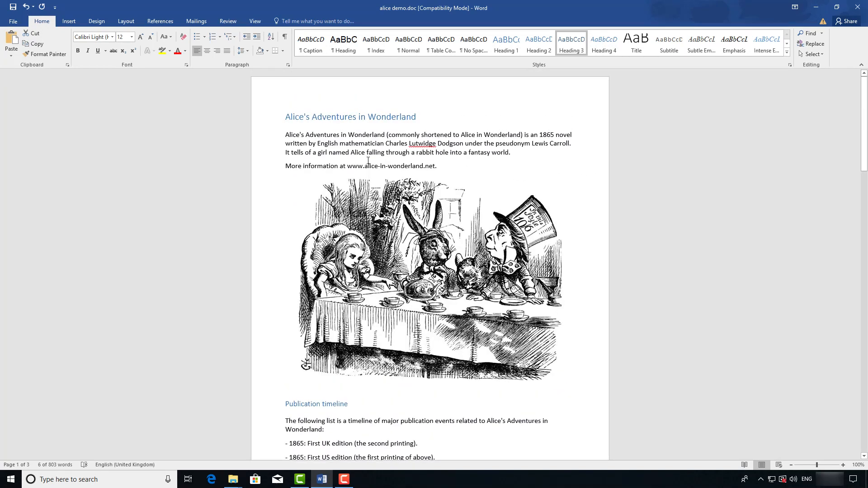
{"action": "left_click_drag", "start_coordinate": [348, 166], "coordinate": [432, 166]}
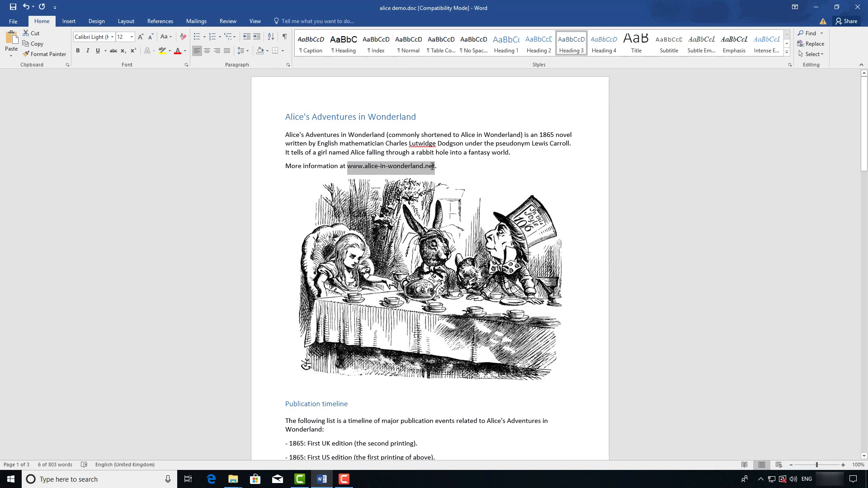
{"action": "left_click_drag", "start_coordinate": [433, 167], "coordinate": [432, 167]}
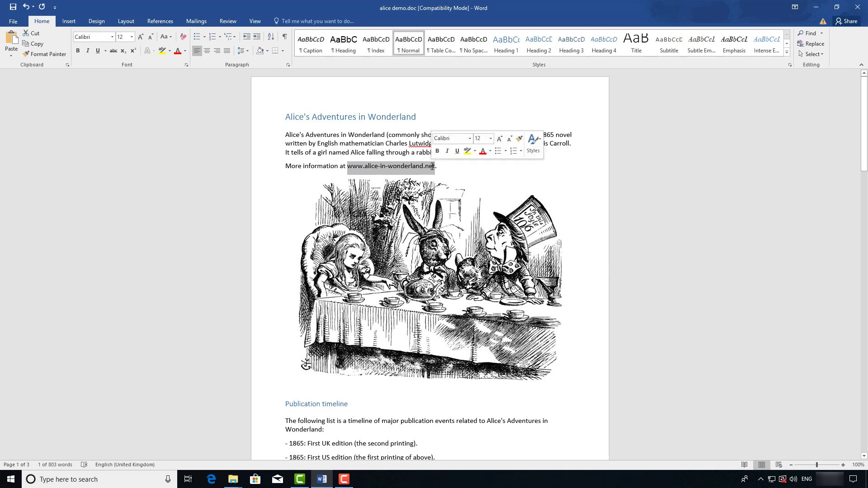
{"action": "right_click", "coordinate": [432, 167]}
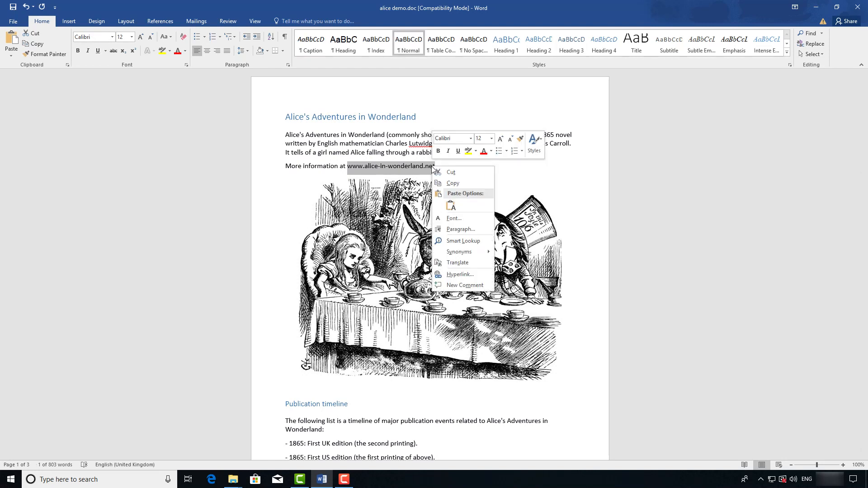
{"action": "left_click", "coordinate": [466, 273]}
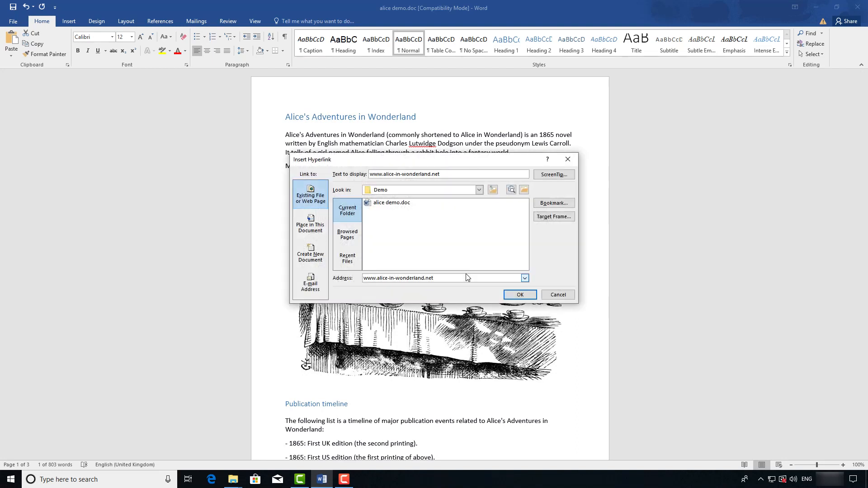
{"action": "left_click_drag", "start_coordinate": [440, 174], "coordinate": [343, 168]}
{"action": "type", "text": "Website of Alice"}
{"action": "left_click", "coordinate": [365, 278]}
{"action": "type", "text": "h"}
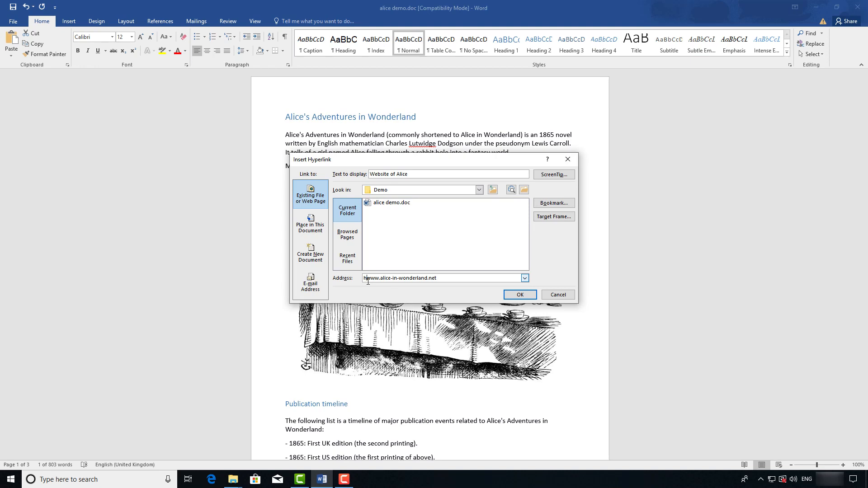
{"action": "type", "text": "ttp://"}
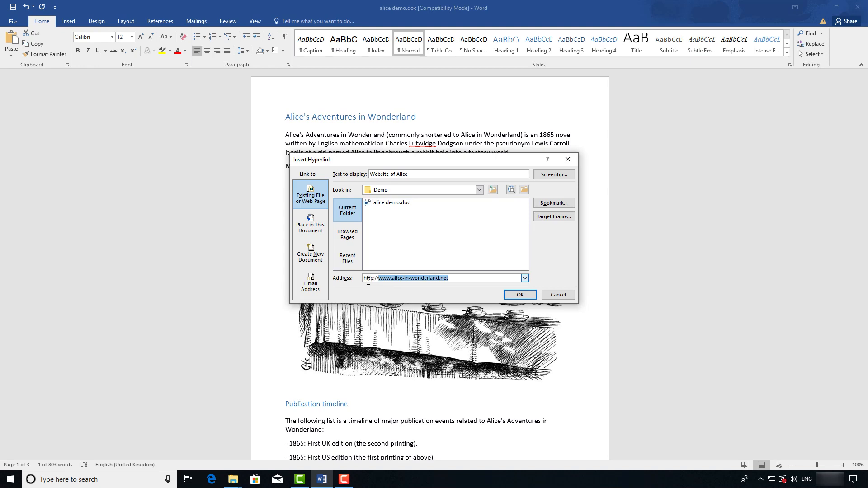
{"action": "left_click", "coordinate": [514, 296]}
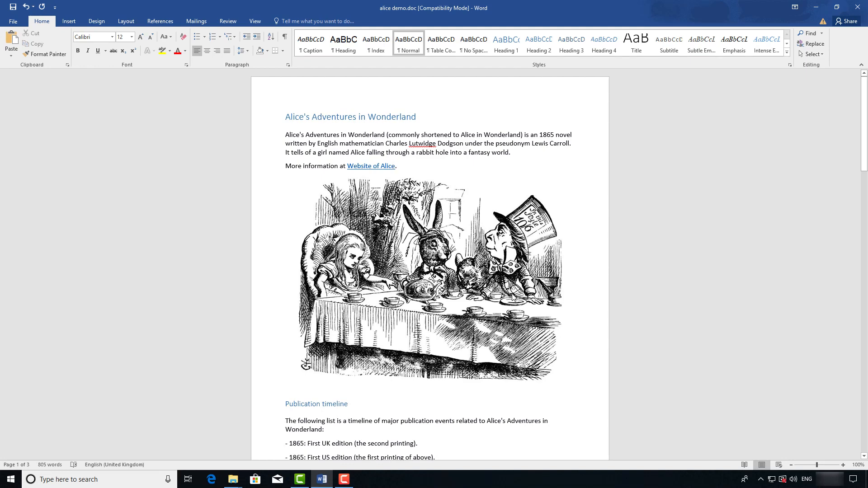
- Convert the four manually dashed entries under "Publication timeline" into a real bulleted list
{"action": "scroll", "coordinate": [514, 296], "scroll_direction": "down", "scroll_amount": 10}
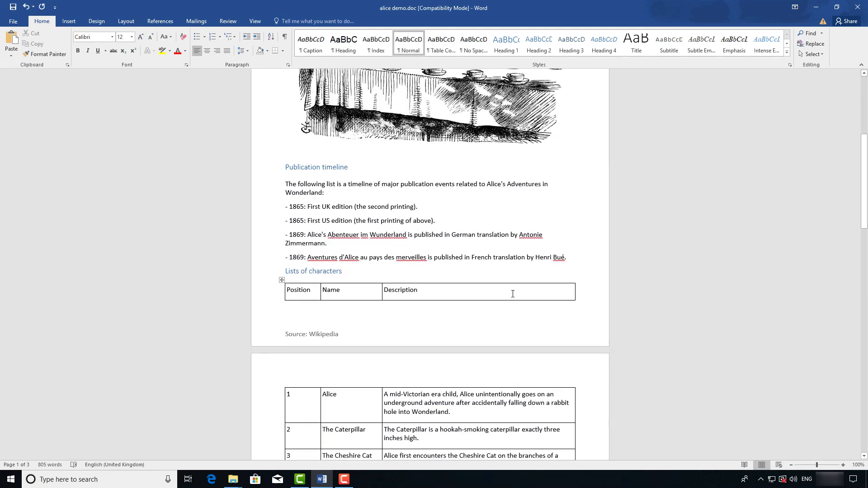
{"action": "scroll", "coordinate": [513, 297], "scroll_direction": "down", "scroll_amount": 2}
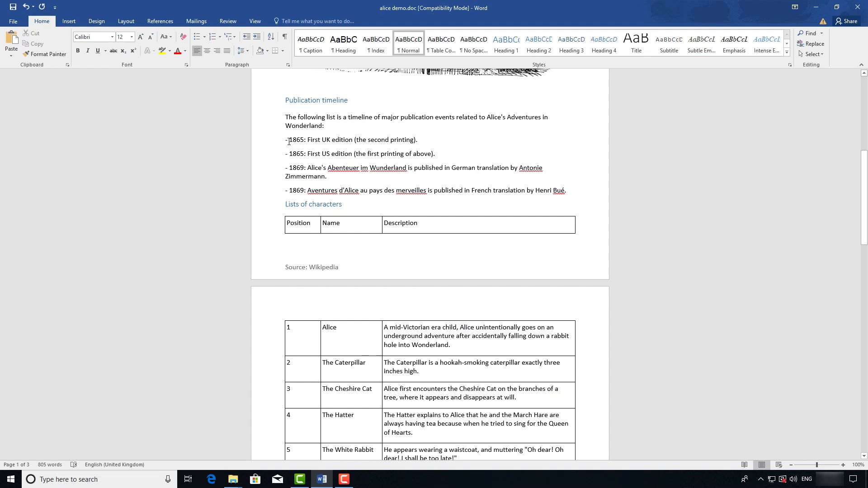
{"action": "key", "text": "BackSpace"}
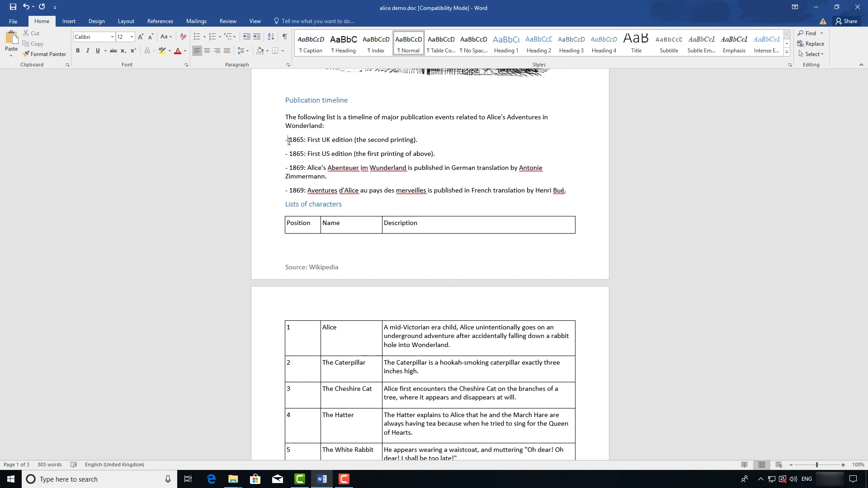
{"action": "left_click_drag", "start_coordinate": [286, 140], "coordinate": [579, 191]}
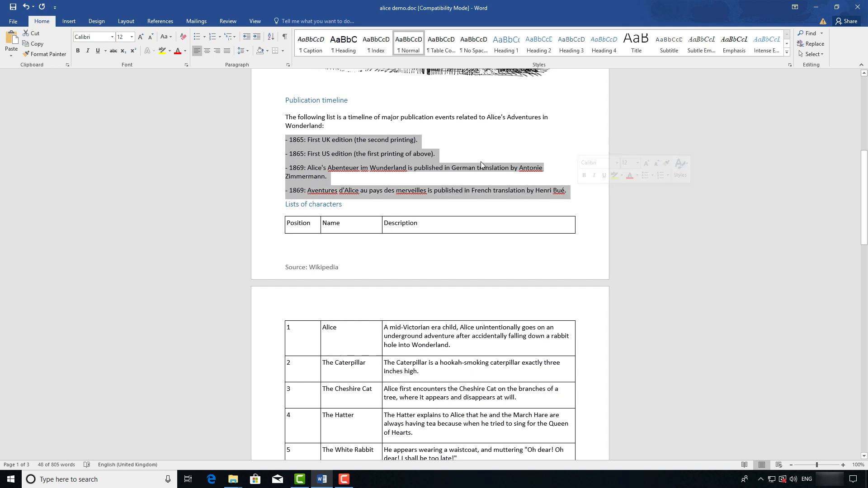
{"action": "left_click", "coordinate": [196, 36]}
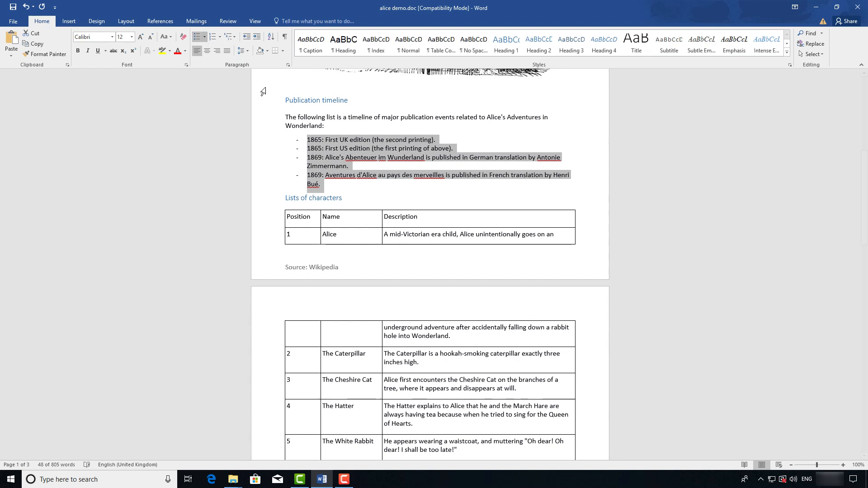
- Try to push the "Lists of characters" heading onto the next page with blank lines after the timeline list, and undo them
{"action": "left_click", "coordinate": [340, 189]}
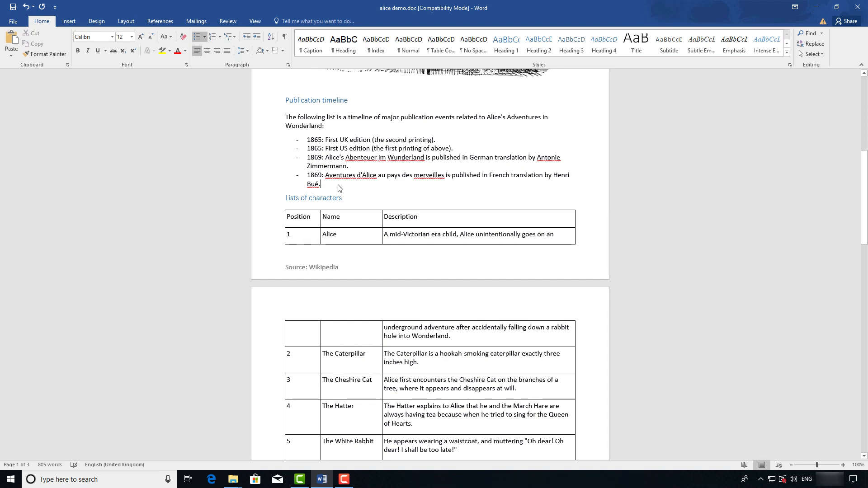
{"action": "key", "text": "Return"}
{"action": "key", "text": "Return"}
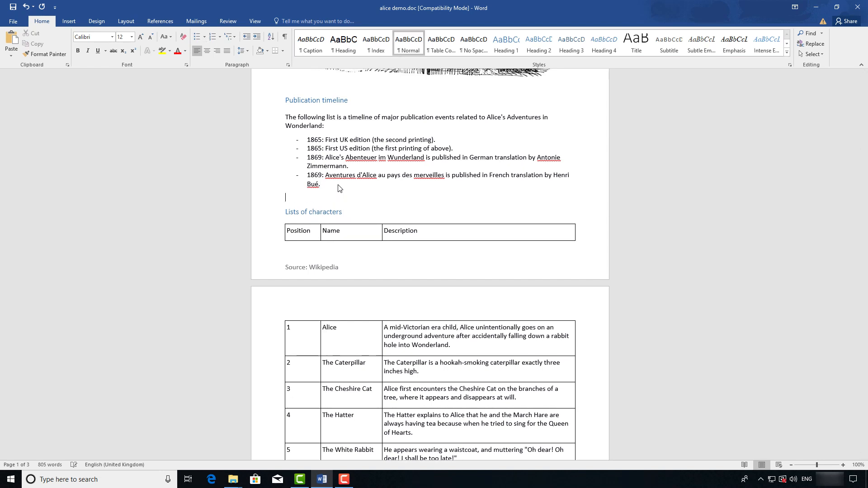
{"action": "key", "text": "Return"}
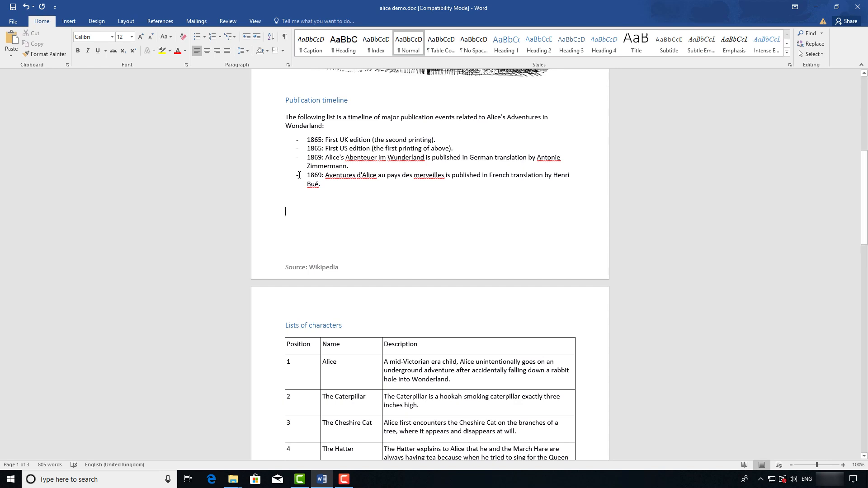
{"action": "left_click", "coordinate": [27, 7]}
{"action": "left_click", "coordinate": [26, 7]}
{"action": "left_click", "coordinate": [27, 7]}
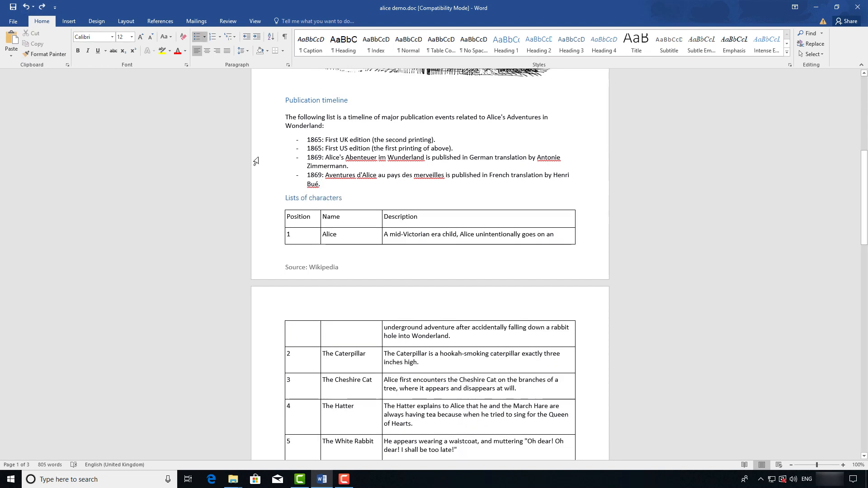
- Set the "Lists of characters" heading to start on a new page using the "Page break before" paragraph option
{"action": "left_click", "coordinate": [327, 200]}
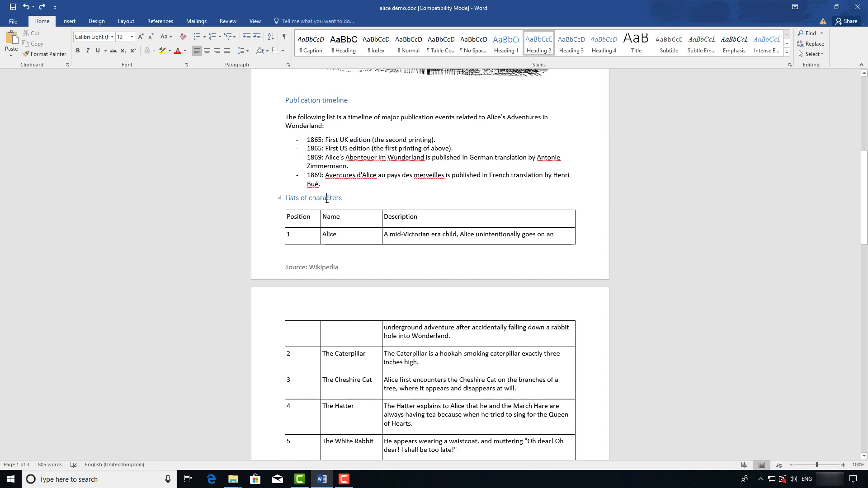
{"action": "right_click", "coordinate": [327, 199]}
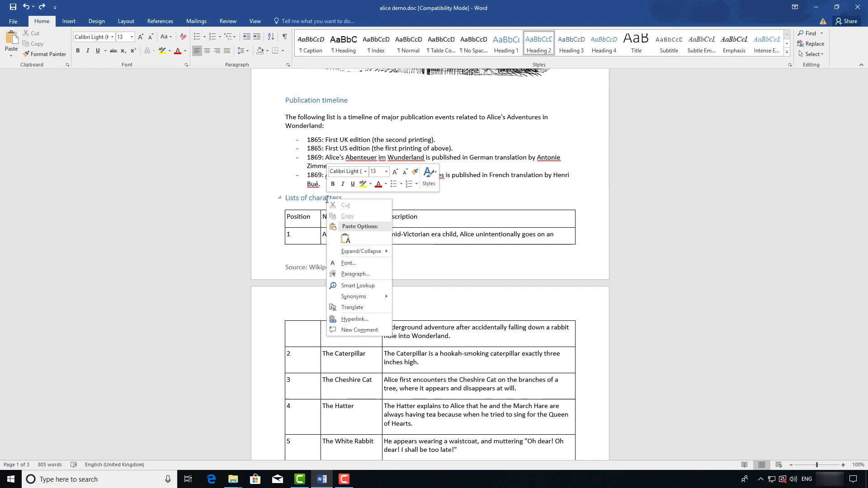
{"action": "left_click", "coordinate": [364, 274]}
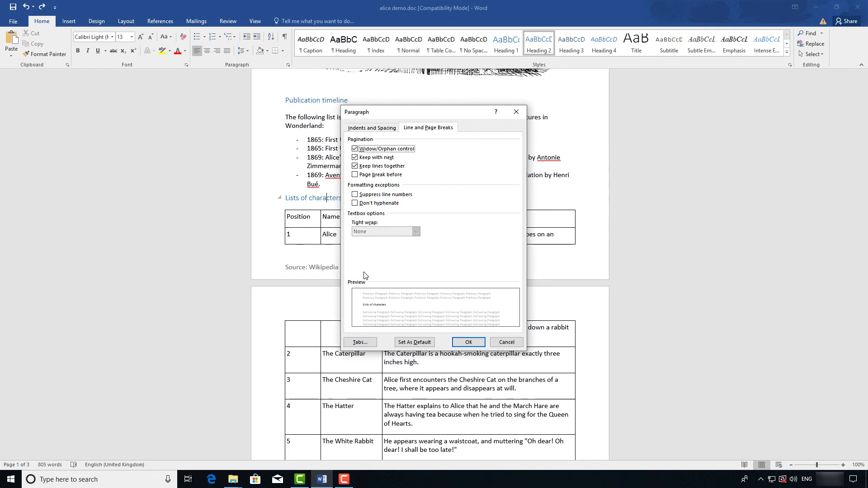
{"action": "left_click", "coordinate": [355, 175]}
{"action": "left_click", "coordinate": [461, 345]}
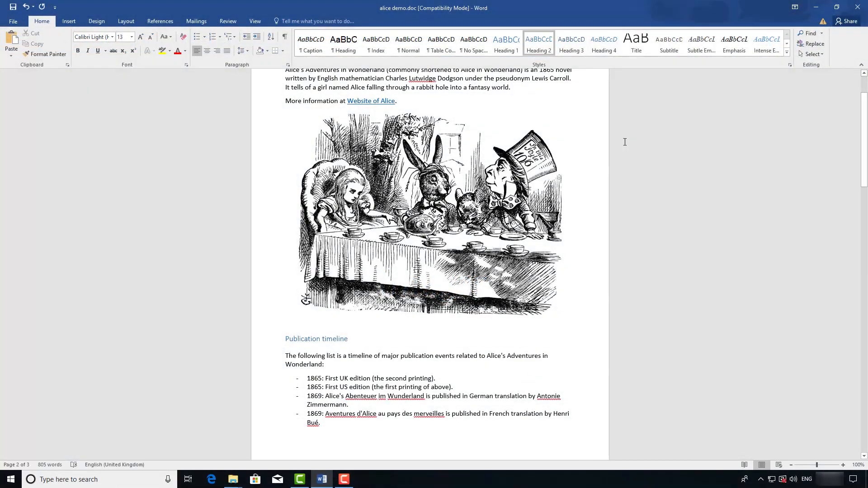
- Give the illustration alt text titled "The tea party" with the description "Alice, the Rabbit and the Mad Hatter at the tea party."
{"action": "left_click", "coordinate": [523, 185]}
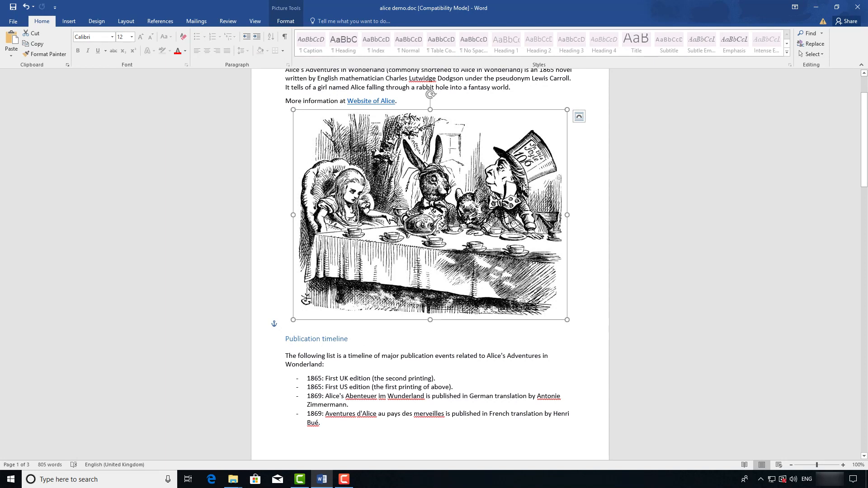
{"action": "right_click", "coordinate": [522, 184]}
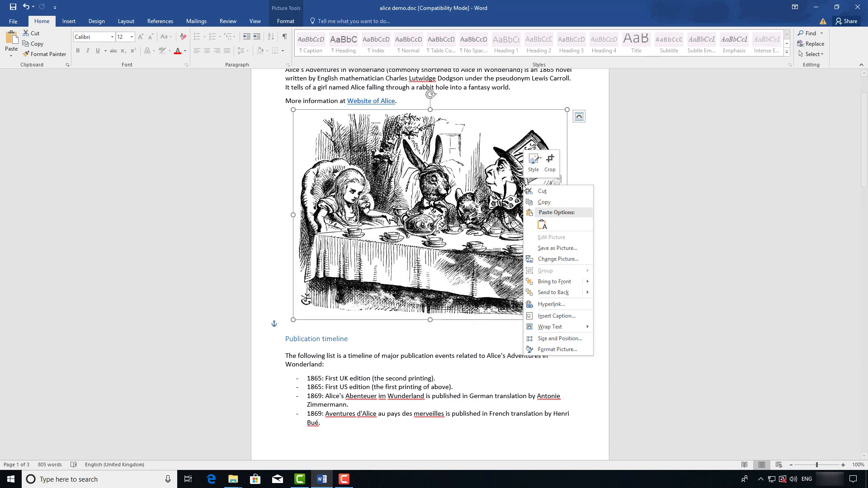
{"action": "left_click", "coordinate": [558, 349]}
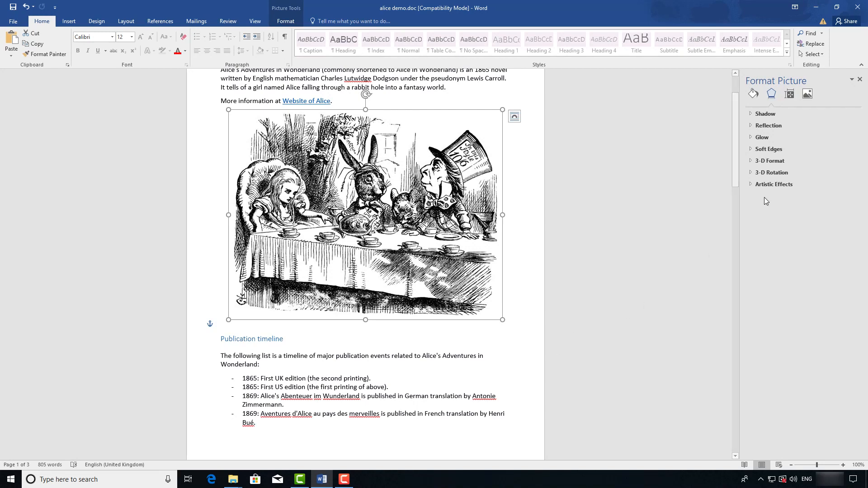
{"action": "left_click", "coordinate": [790, 94]}
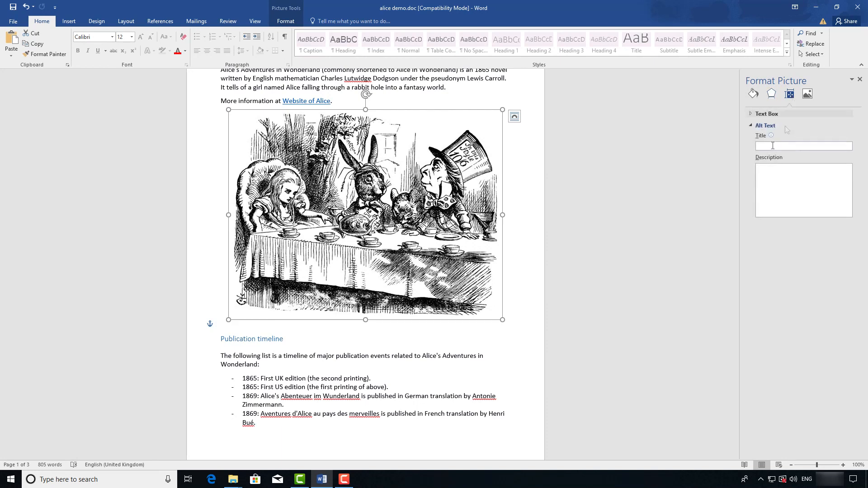
{"action": "left_click", "coordinate": [787, 146]}
{"action": "type", "text": "The"}
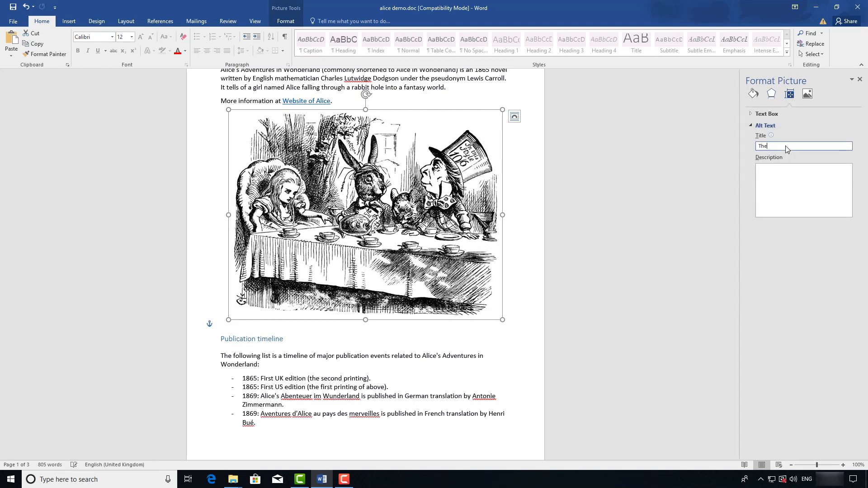
{"action": "type", "text": " tea party"}
{"action": "left_click", "coordinate": [784, 174]}
{"action": "type", "text": "Alice"}
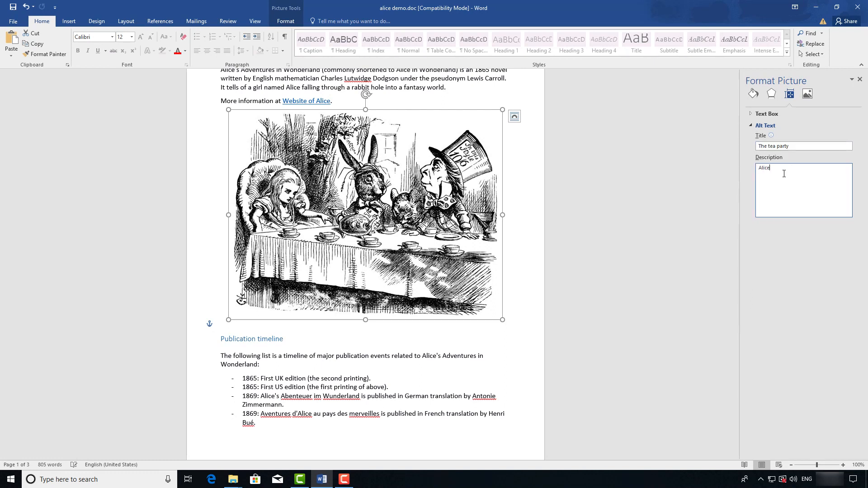
{"action": "type", "text": ", the Rabbit and the Mad Hatter at the tea party."}
{"action": "left_click", "coordinate": [860, 80]}
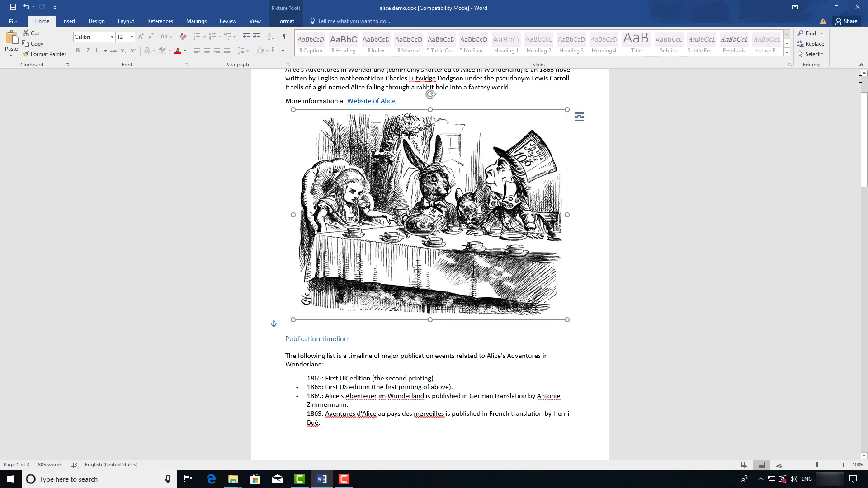
- Set the tea party illustration's layout to In Line with Text and centre it on the page
{"action": "left_click", "coordinate": [579, 116]}
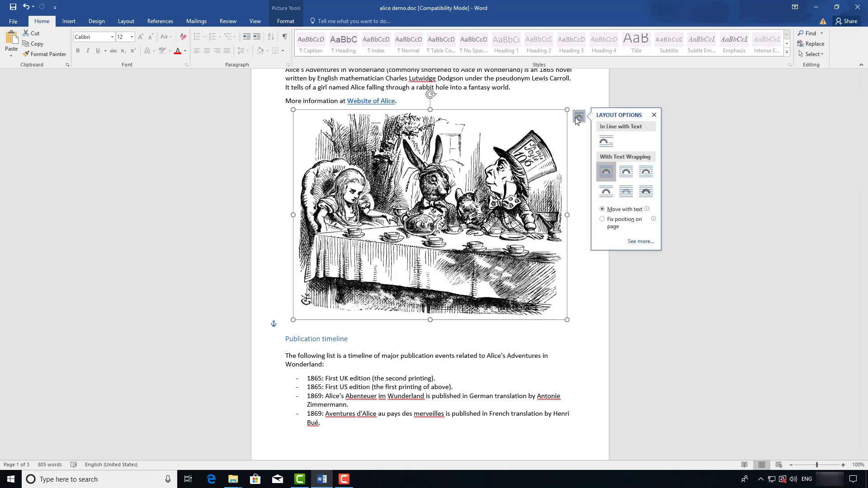
{"action": "left_click", "coordinate": [606, 144]}
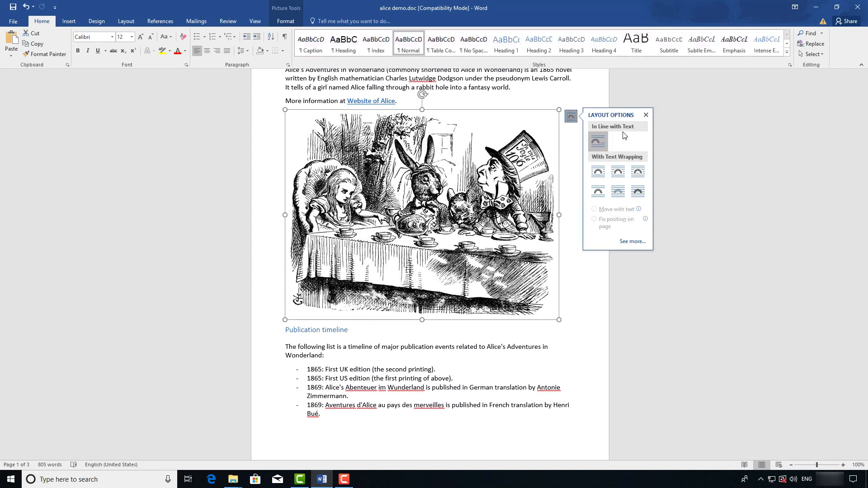
{"action": "left_click", "coordinate": [646, 114]}
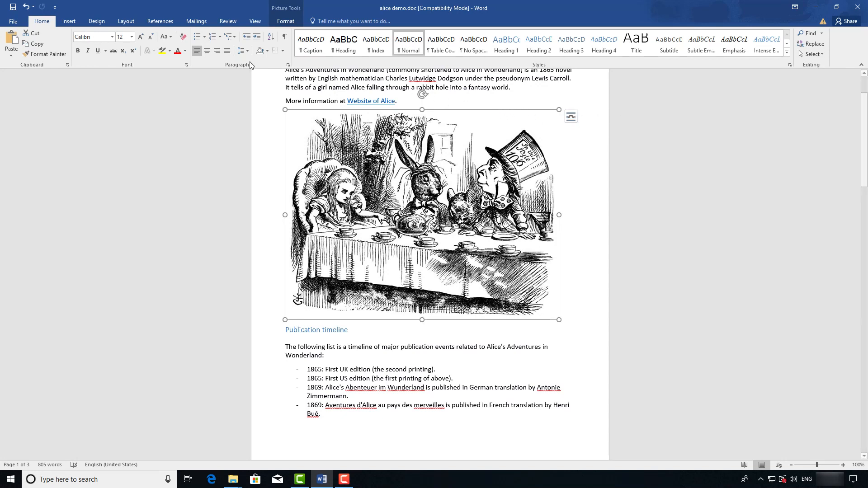
{"action": "left_click", "coordinate": [207, 51]}
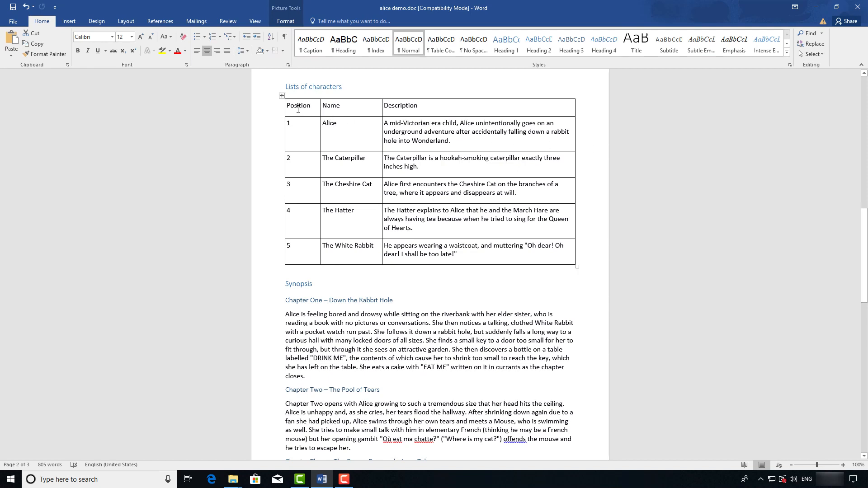
- Apply the light blue grid table style to the whole table under "Lists of characters"
{"action": "left_click_drag", "start_coordinate": [298, 110], "coordinate": [496, 251]}
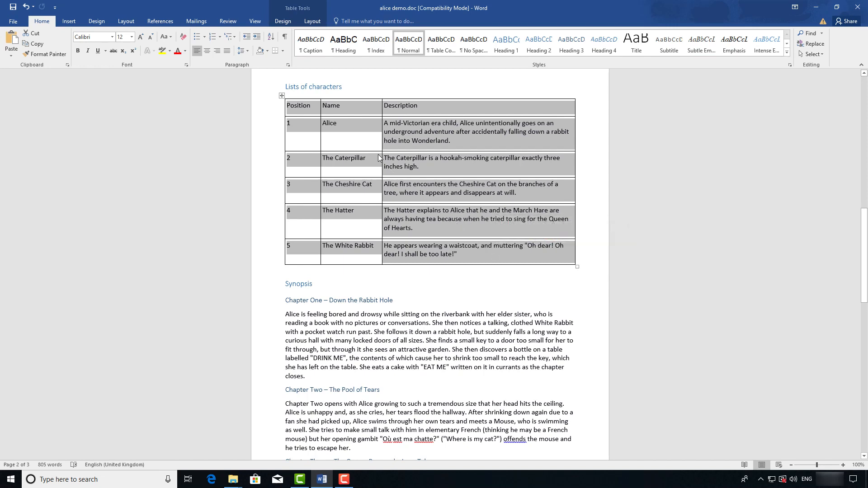
{"action": "left_click", "coordinate": [283, 22]}
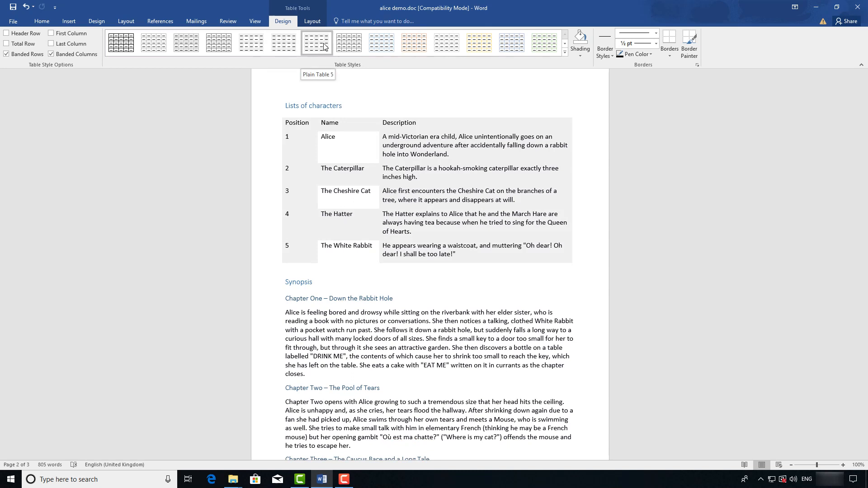
{"action": "left_click", "coordinate": [383, 47]}
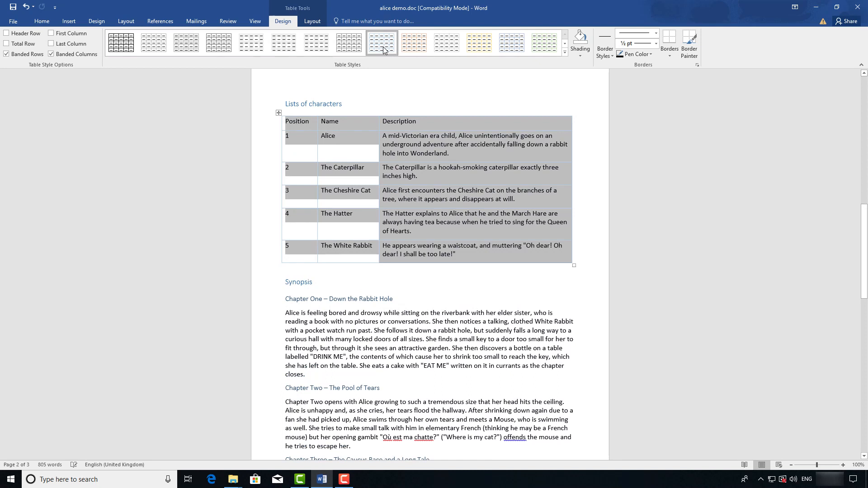
{"action": "left_click", "coordinate": [306, 124]}
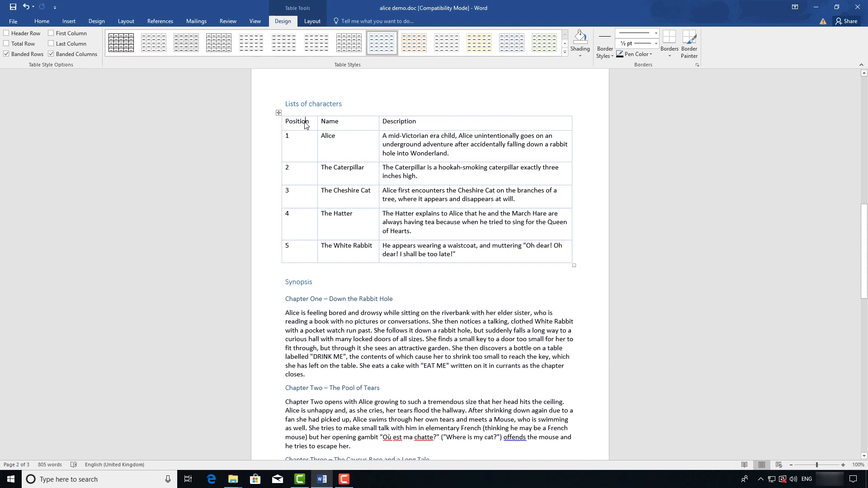
- Mark the Position, Name and Description row of the characters table as a repeating header row
{"action": "left_click_drag", "start_coordinate": [305, 126], "coordinate": [430, 124]}
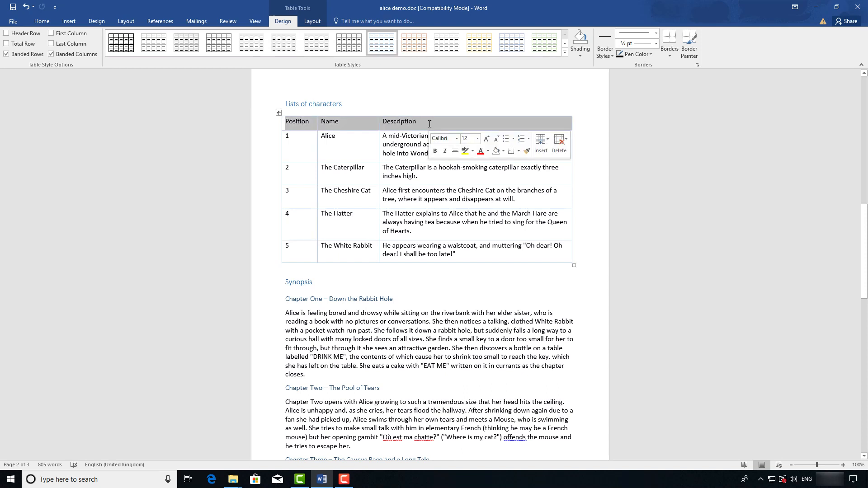
{"action": "left_click", "coordinate": [311, 23]}
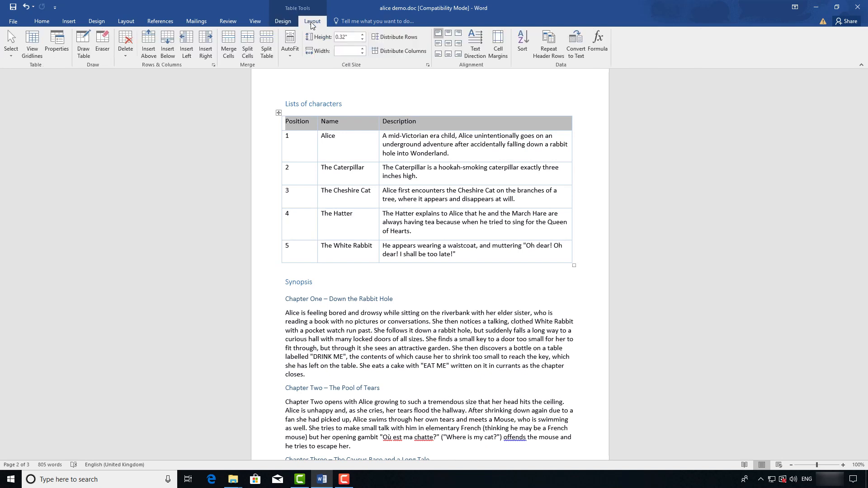
{"action": "left_click", "coordinate": [547, 43]}
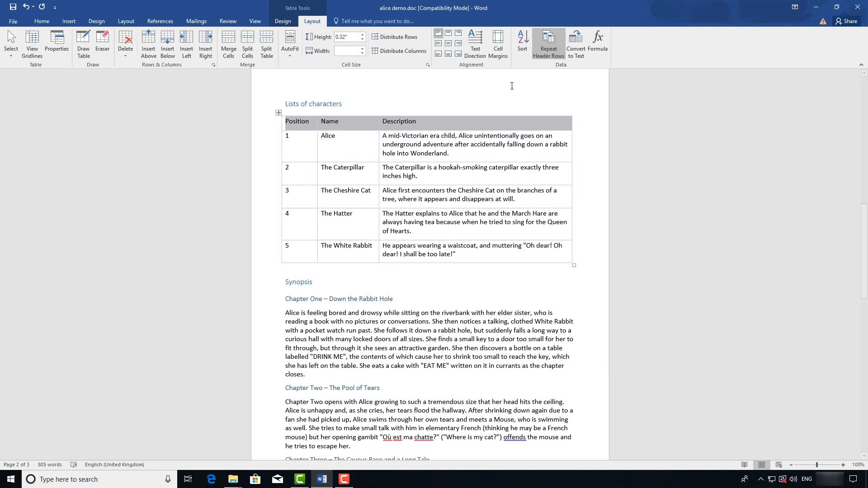
- Add blank lines after "inches high." in The Caterpillar's description so the table extends onto the following page
{"action": "left_click", "coordinate": [434, 177]}
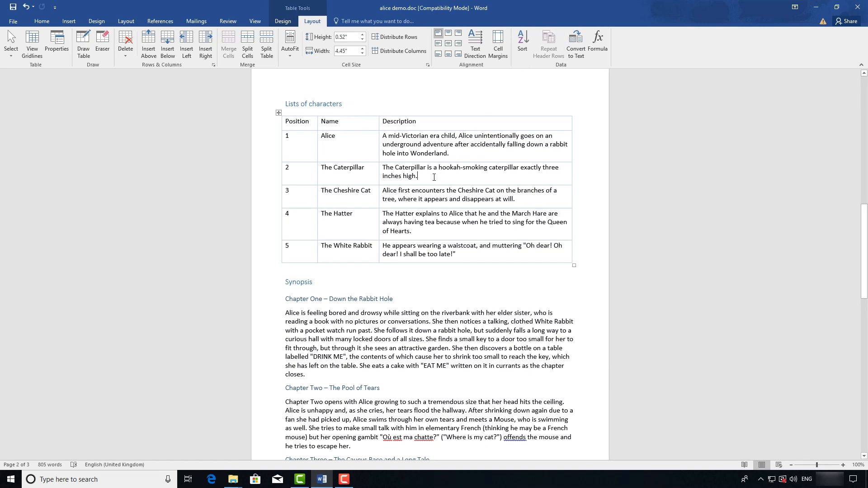
{"action": "key", "text": "Return"}
{"action": "key", "text": "Return"}
{"action": "key", "text": "Return"}
{"action": "key", "text": "Return"}
{"action": "key", "text": "Return"}
{"action": "key", "text": "Return"}
{"action": "key", "text": "Return"}
{"action": "key", "text": "Return"}
{"action": "key", "text": "Return"}
{"action": "key", "text": "Return"}
{"action": "key", "text": "Return"}
{"action": "key", "text": "Return"}
{"action": "key", "text": "Return"}
{"action": "key", "text": "Return"}
{"action": "key", "text": "Return"}
{"action": "key", "text": "Return"}
{"action": "key", "text": "Return"}
{"action": "key", "text": "Return"}
{"action": "key", "text": "Return"}
{"action": "key", "text": "Return"}
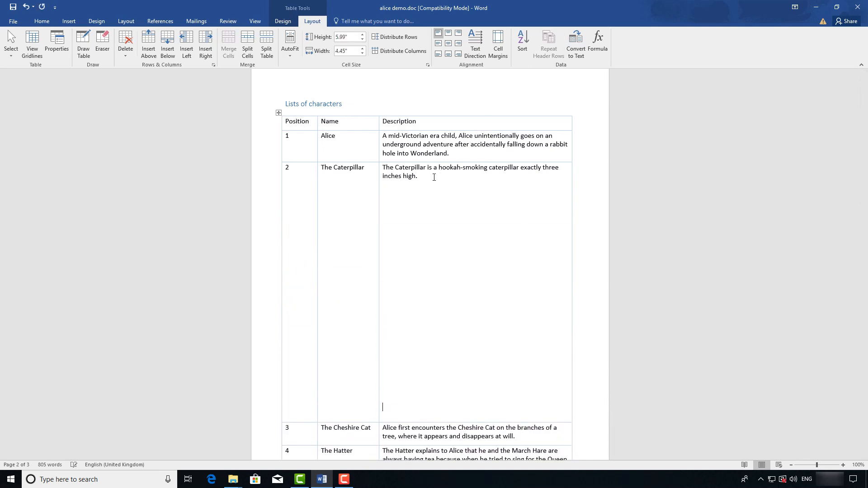
{"action": "key", "text": "Return"}
{"action": "key", "text": "Return"}
{"action": "key", "text": "Return"}
{"action": "key", "text": "Return"}
{"action": "key", "text": "Return"}
{"action": "key", "text": "Return"}
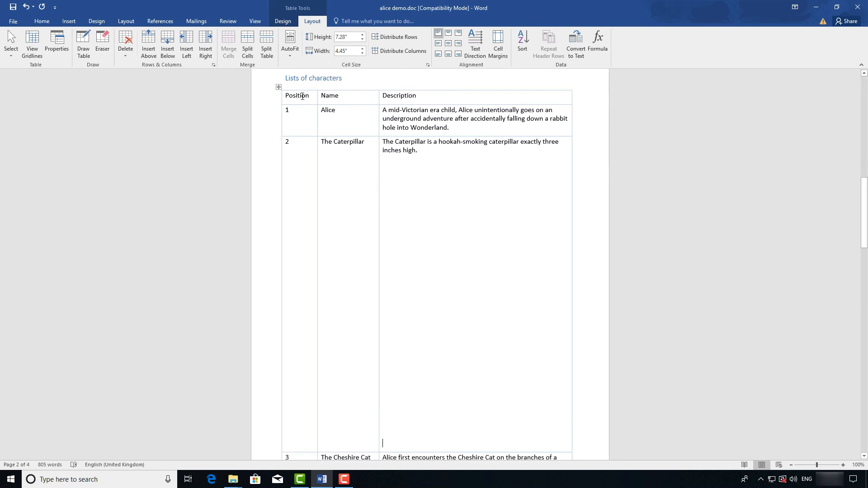
- Turn on Repeat Header Rows for the table's heading row and check the table's continuation on the next page
{"action": "left_click_drag", "start_coordinate": [302, 96], "coordinate": [565, 98]}
{"action": "left_click", "coordinate": [548, 45]}
{"action": "scroll", "coordinate": [583, 257], "scroll_direction": "down", "scroll_amount": 3}
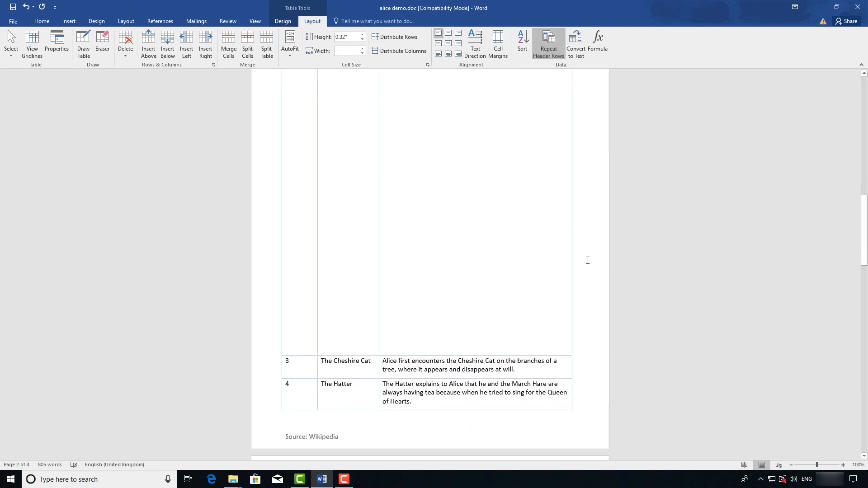
{"action": "scroll", "coordinate": [587, 260], "scroll_direction": "down", "scroll_amount": 3}
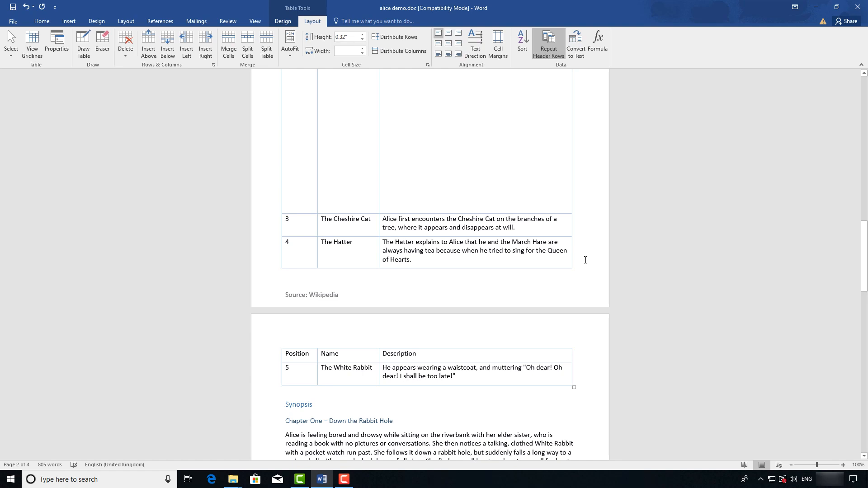
- Toggle the table's header row repetition, and undo all header row changes together with the blank lines added to The Caterpillar's description
{"action": "left_click", "coordinate": [549, 45]}
{"action": "left_click", "coordinate": [550, 45]}
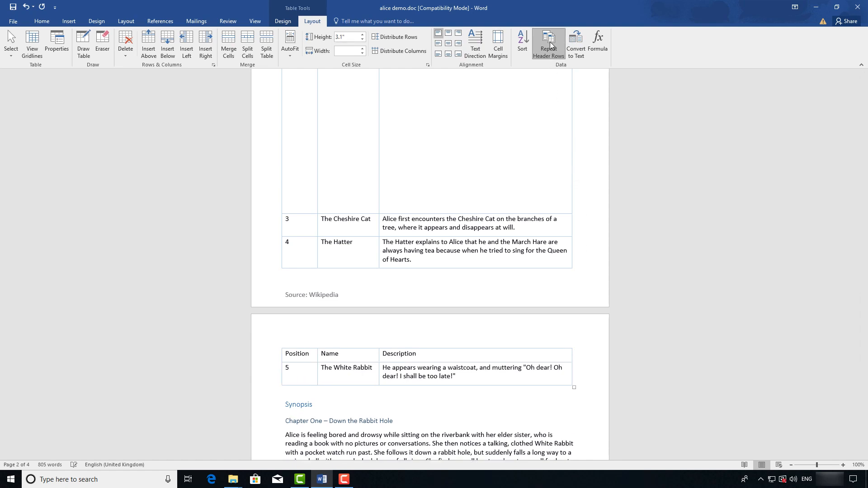
{"action": "left_click", "coordinate": [550, 45]}
{"action": "left_click", "coordinate": [549, 44]}
{"action": "left_click", "coordinate": [34, 7]}
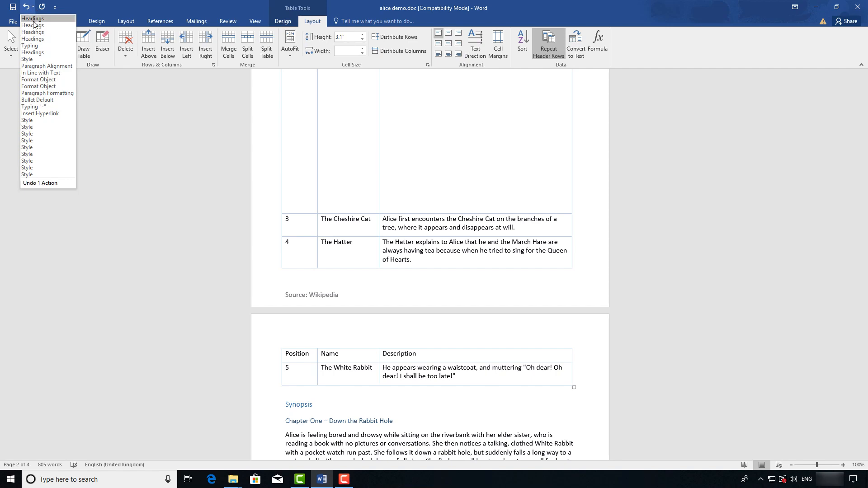
{"action": "left_click", "coordinate": [34, 53]}
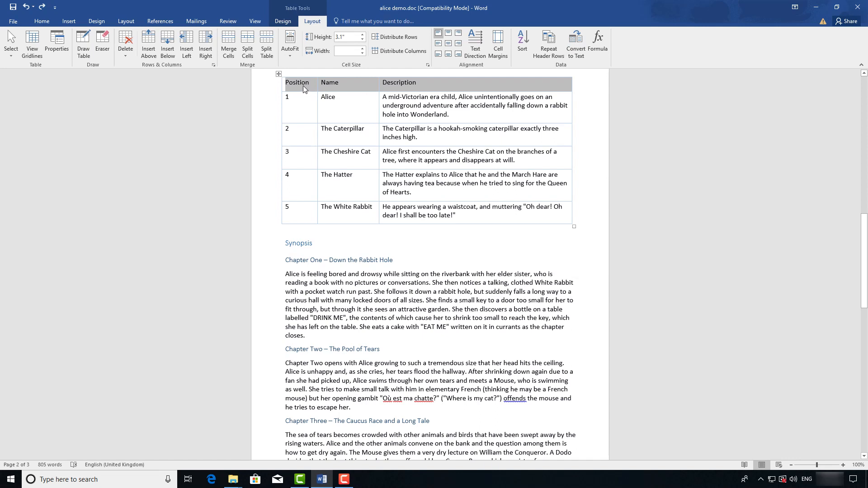
- Set the table's heading row to "Repeat as header row at the top of each page" in Table Properties
{"action": "left_click_drag", "start_coordinate": [303, 85], "coordinate": [415, 90]}
{"action": "right_click", "coordinate": [434, 85]}
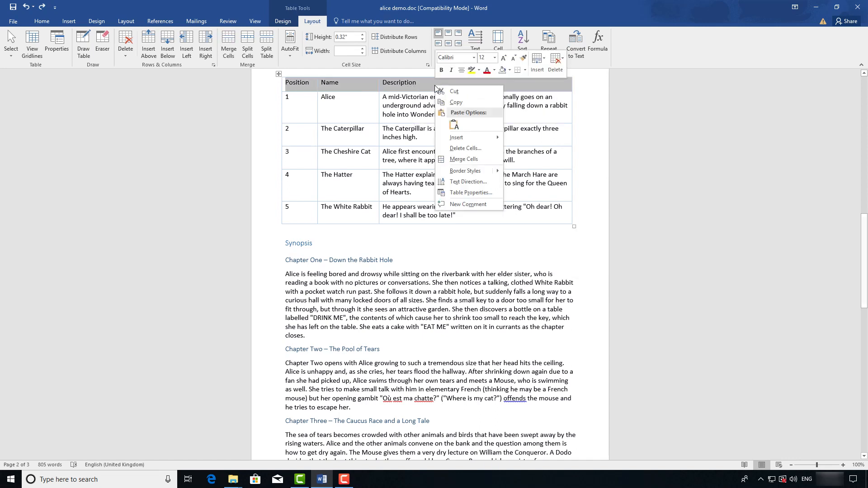
{"action": "left_click", "coordinate": [474, 193]}
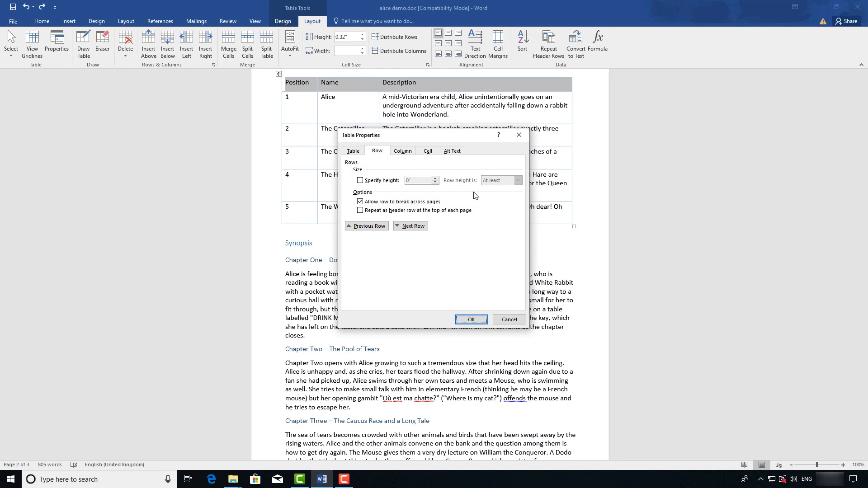
{"action": "left_click", "coordinate": [360, 211]}
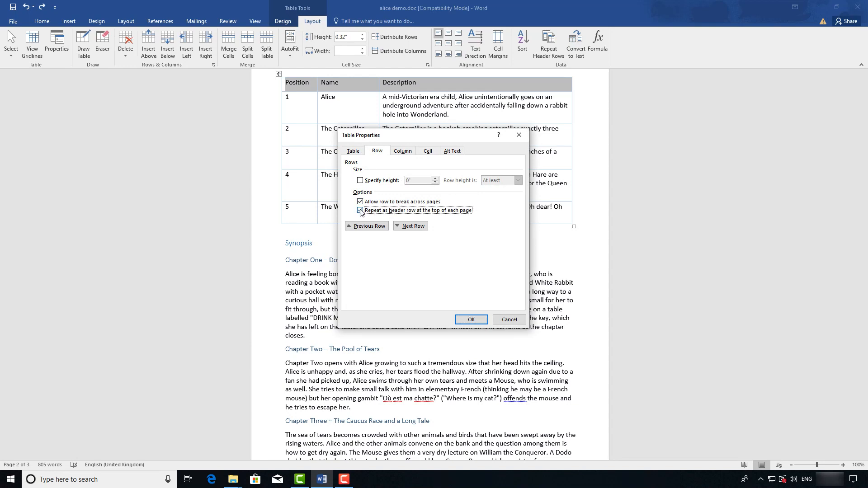
{"action": "left_click", "coordinate": [470, 319]}
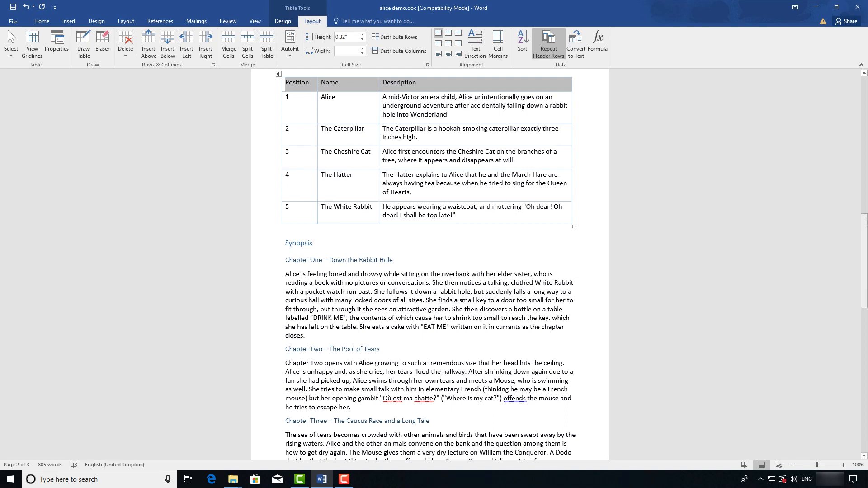
- Run the accessibility check on the document
{"action": "left_click", "coordinate": [13, 22]}
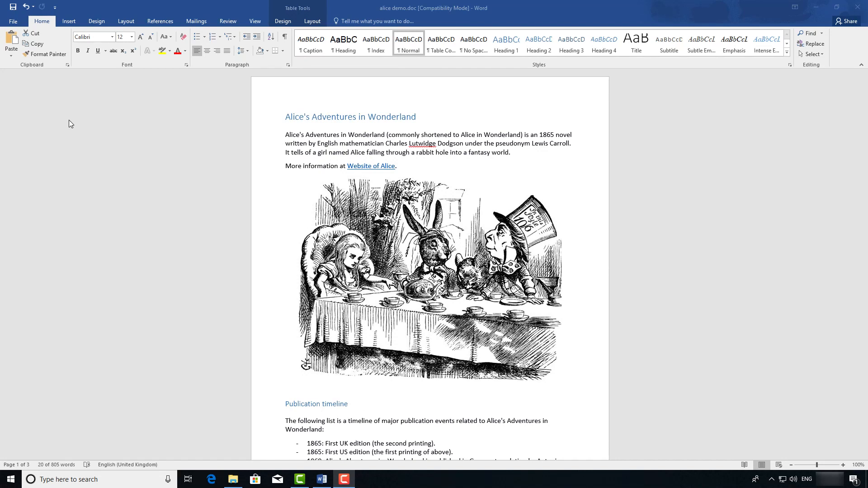
{"action": "left_click", "coordinate": [11, 22]}
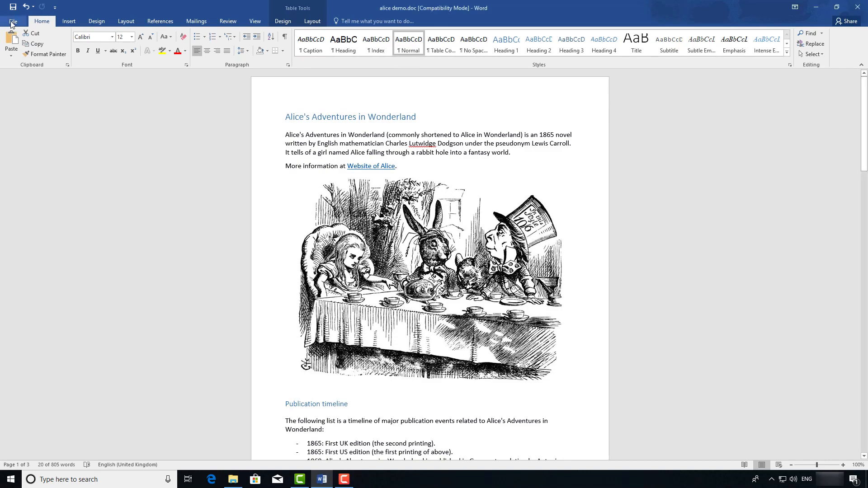
{"action": "left_click", "coordinate": [12, 22]}
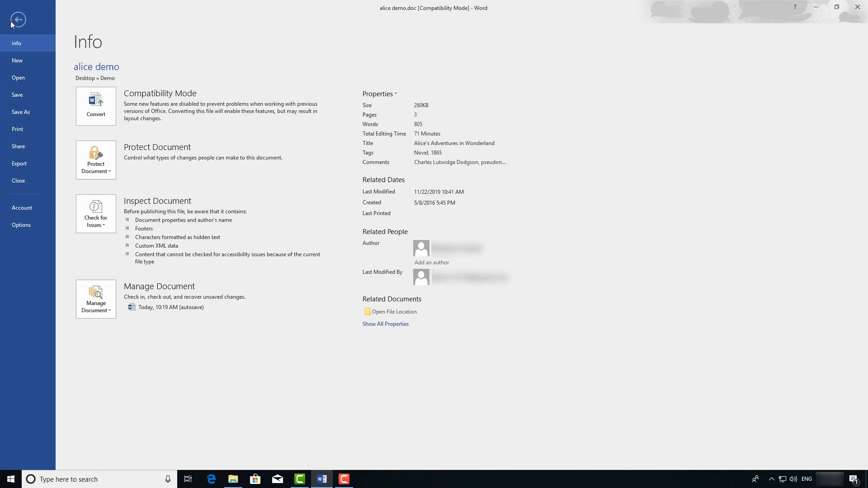
{"action": "left_click", "coordinate": [95, 212]}
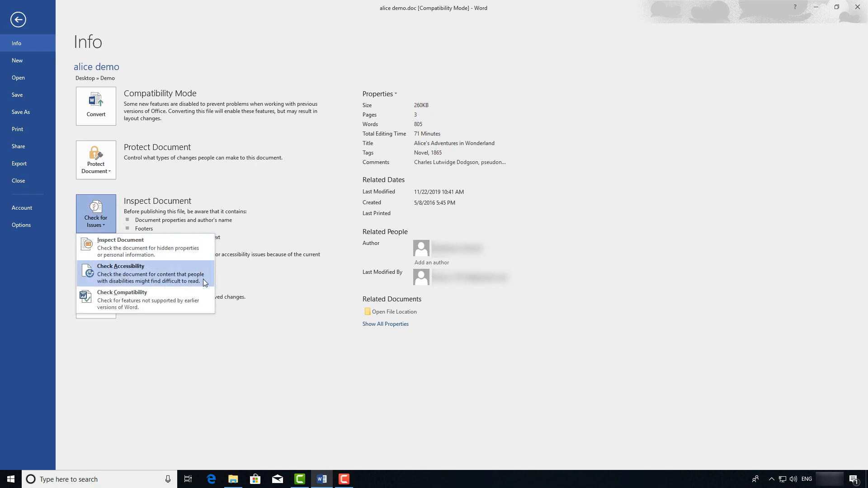
{"action": "left_click", "coordinate": [203, 280]}
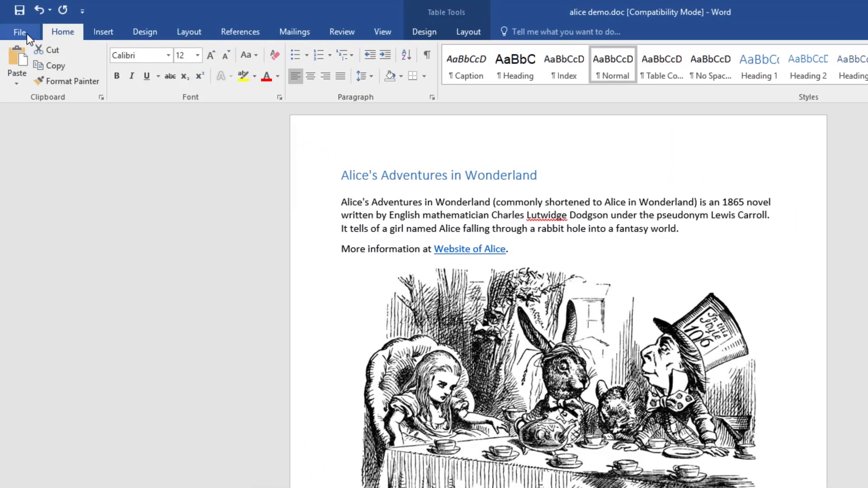
- Save the document as "alice demo.docx" in the Demo folder as a Word Document (*.docx), accepting the upgrade to the newest file format
{"action": "left_click", "coordinate": [26, 34]}
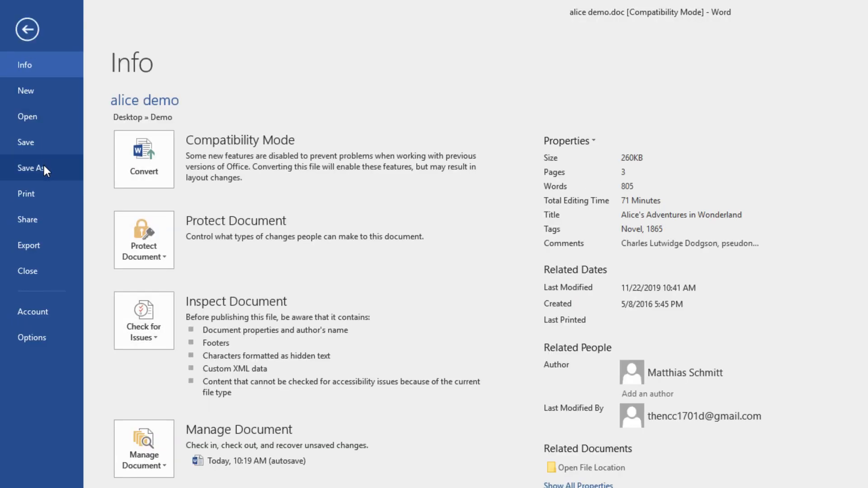
{"action": "left_click", "coordinate": [42, 165]}
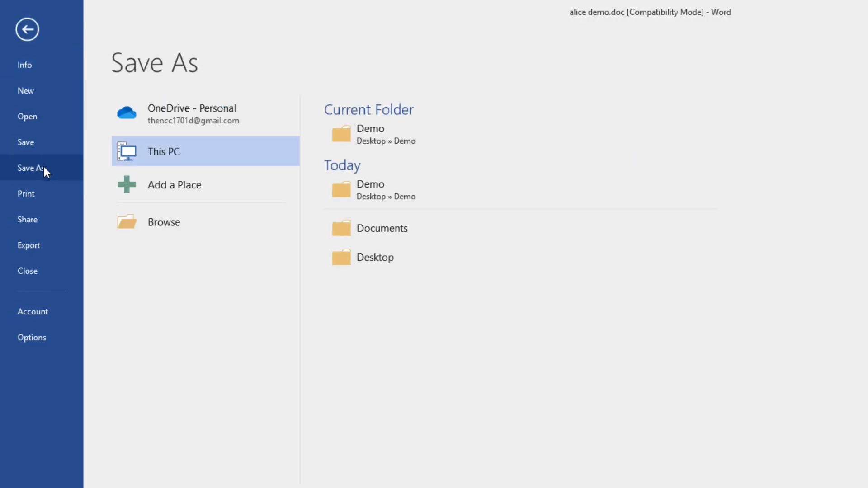
{"action": "left_click", "coordinate": [379, 127]}
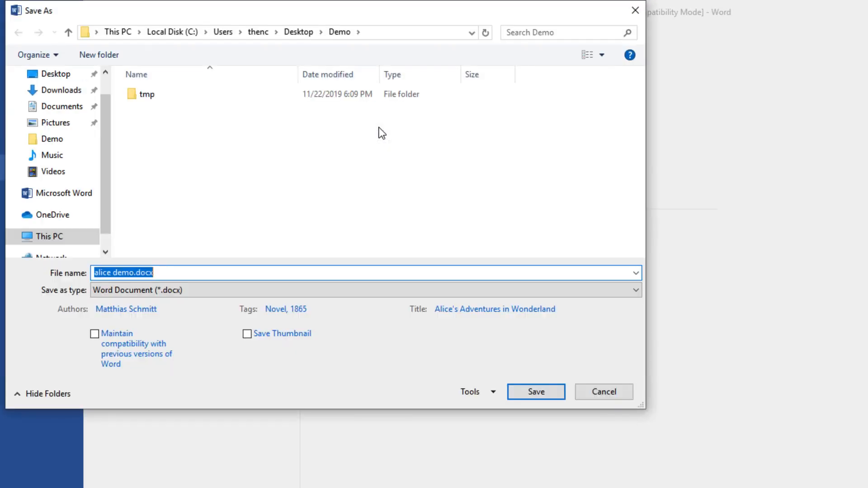
{"action": "left_click", "coordinate": [231, 290]}
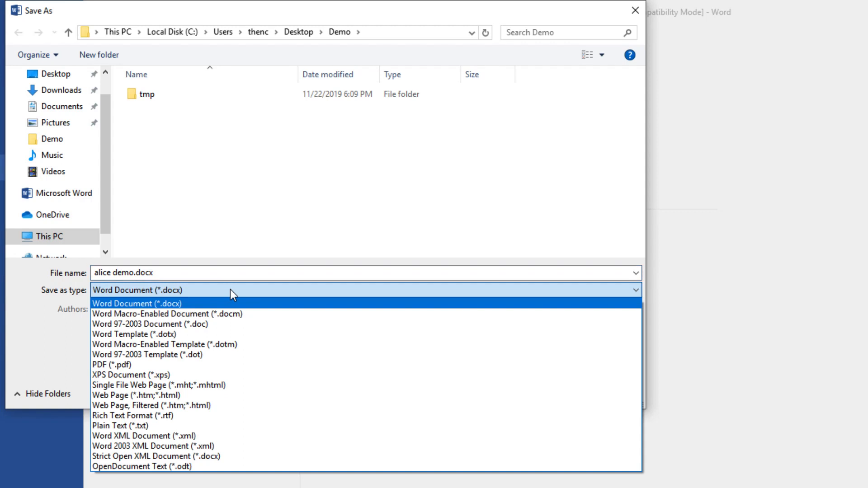
{"action": "left_click", "coordinate": [229, 289]}
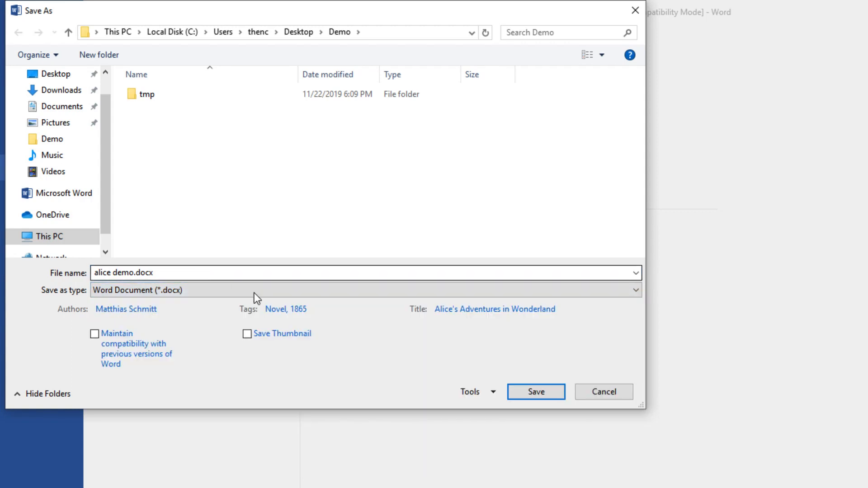
{"action": "left_click", "coordinate": [532, 393]}
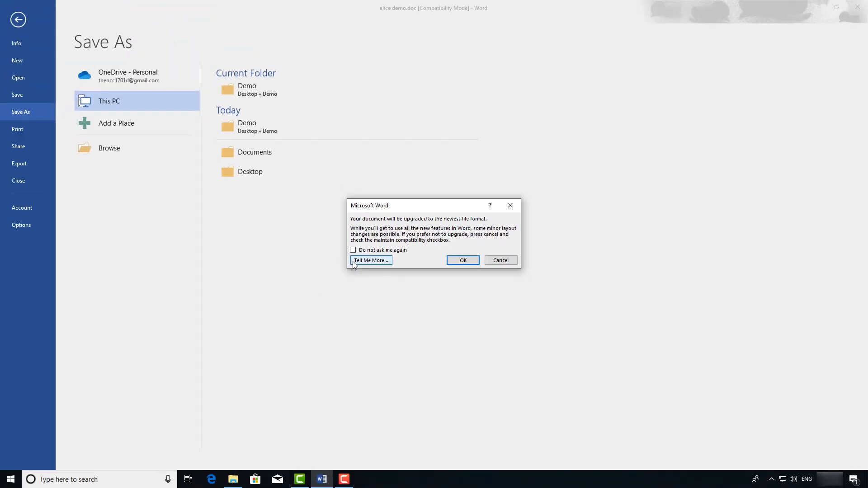
{"action": "left_click", "coordinate": [455, 262]}
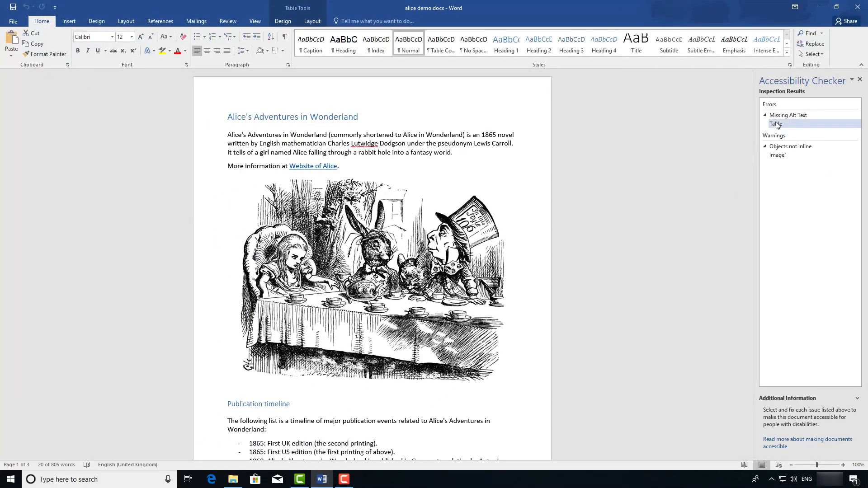
- Fix the table's missing alt text error with the title "My favourite characters" and the description "Table of characters and their description"
{"action": "left_click", "coordinate": [776, 125]}
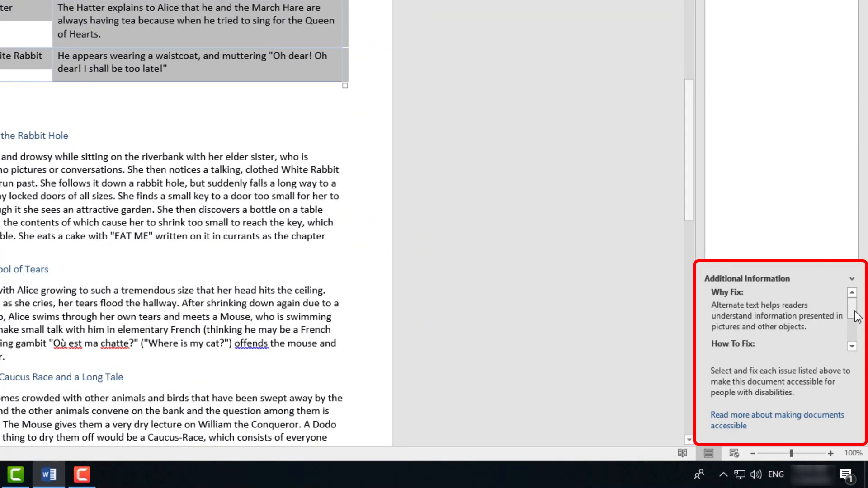
{"action": "left_click_drag", "start_coordinate": [854, 311], "coordinate": [851, 345]}
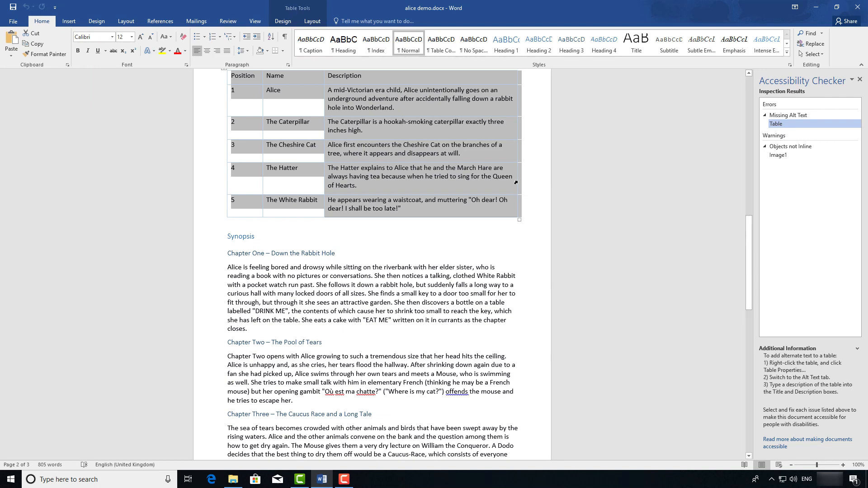
{"action": "right_click", "coordinate": [501, 156]}
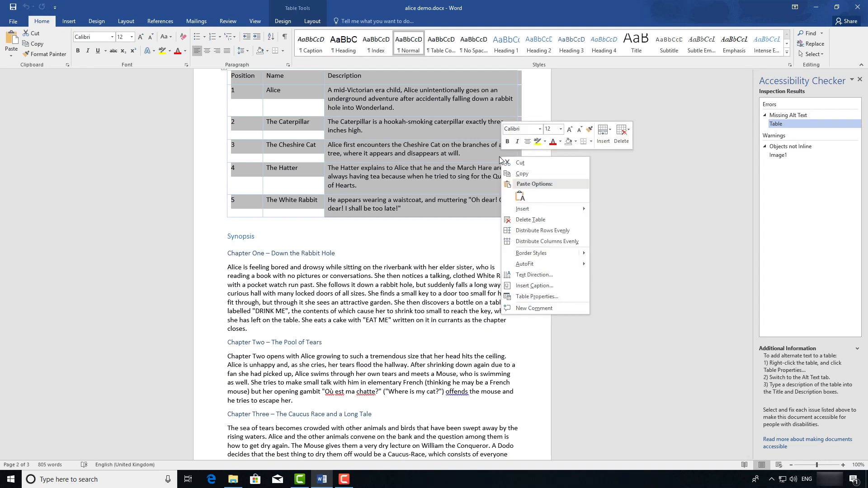
{"action": "left_click", "coordinate": [560, 296]}
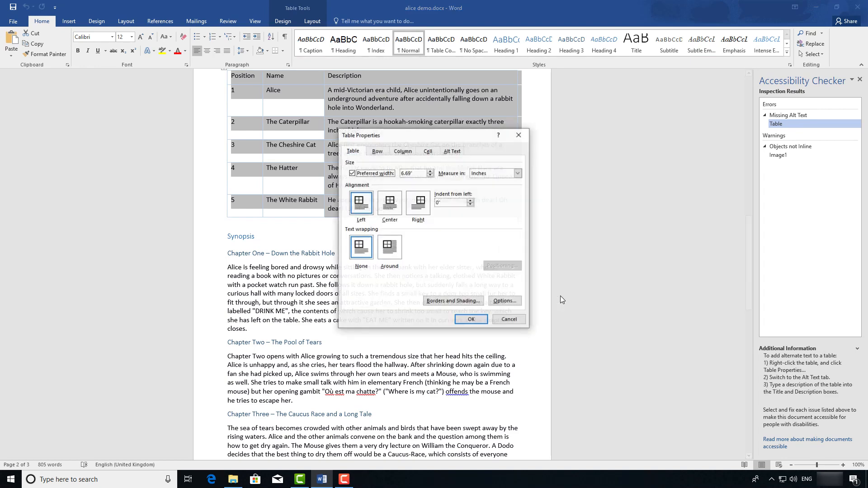
{"action": "left_click", "coordinate": [452, 151]}
{"action": "left_click", "coordinate": [415, 173]}
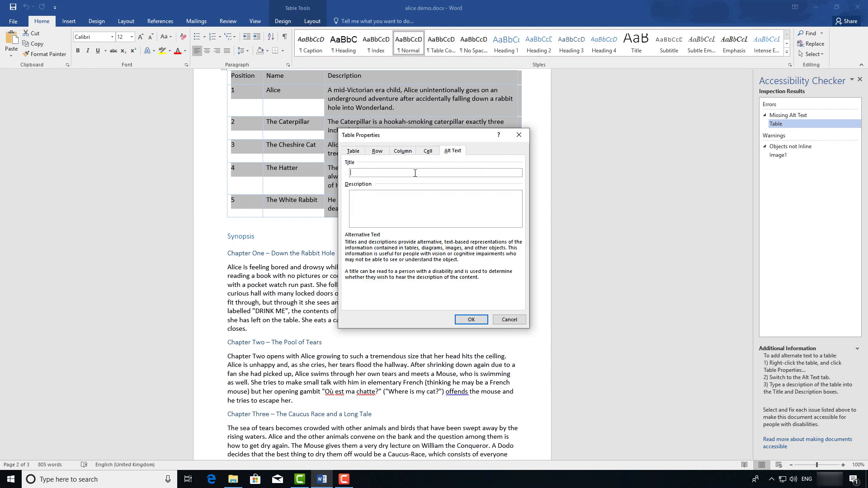
{"action": "type", "text": "My favourite characters"}
{"action": "left_click", "coordinate": [411, 201]}
{"action": "type", "text": "Table of characters and their description"}
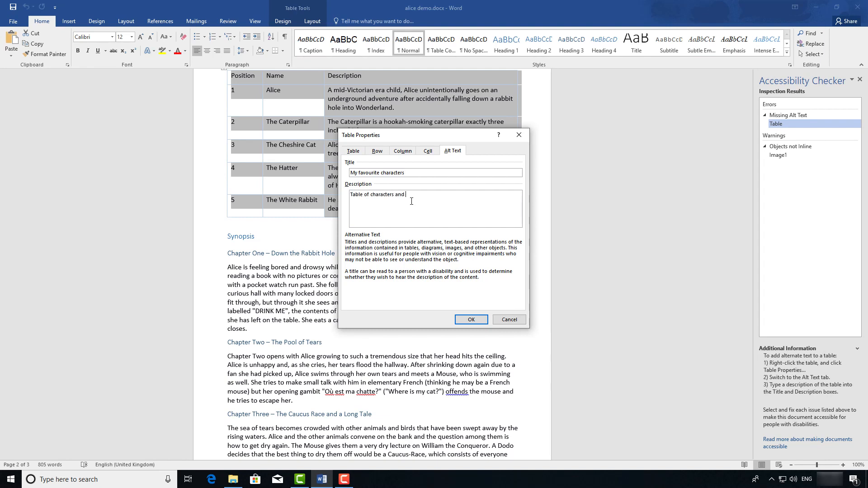
{"action": "left_click", "coordinate": [485, 322]}
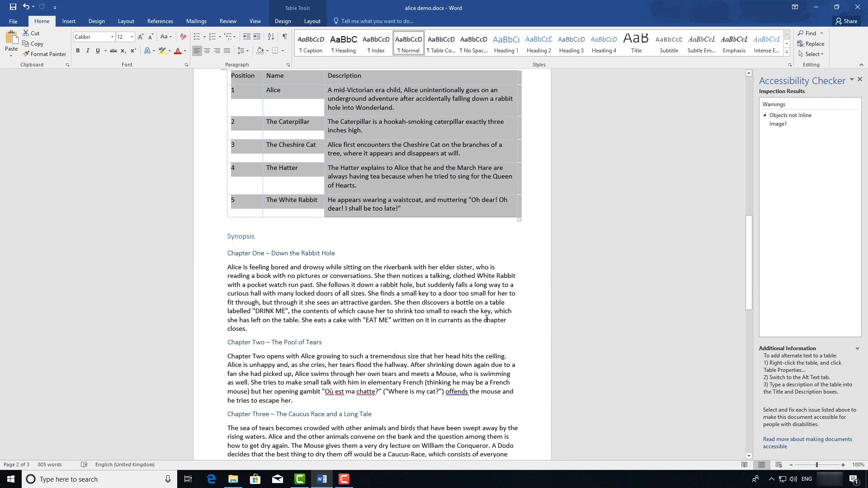
- Fix the "Objects not inline" warning for Image1 by setting the picture's layout to In Line with Text
{"action": "left_click", "coordinate": [795, 126]}
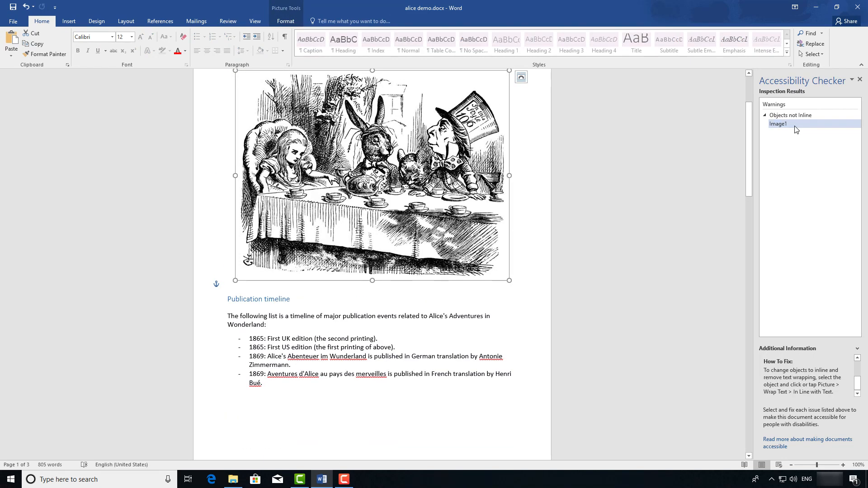
{"action": "left_click", "coordinate": [522, 81]}
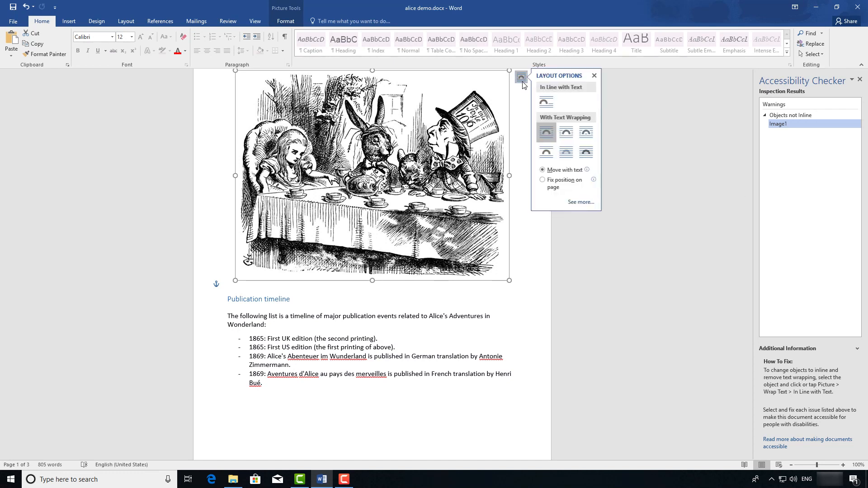
{"action": "left_click", "coordinate": [546, 104]}
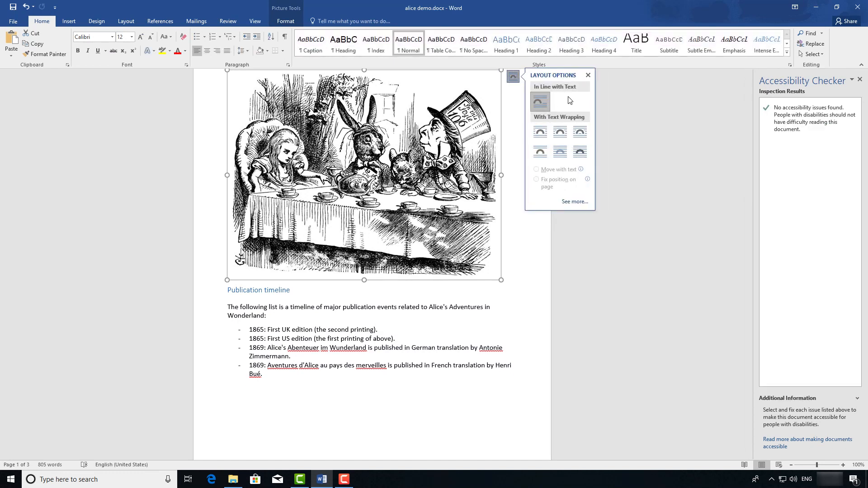
{"action": "left_click", "coordinate": [588, 75]}
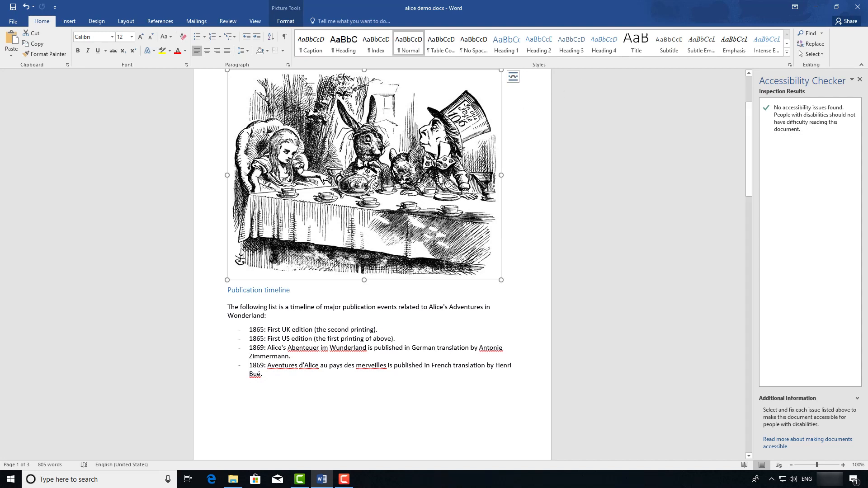
{"action": "left_click", "coordinate": [210, 51]}
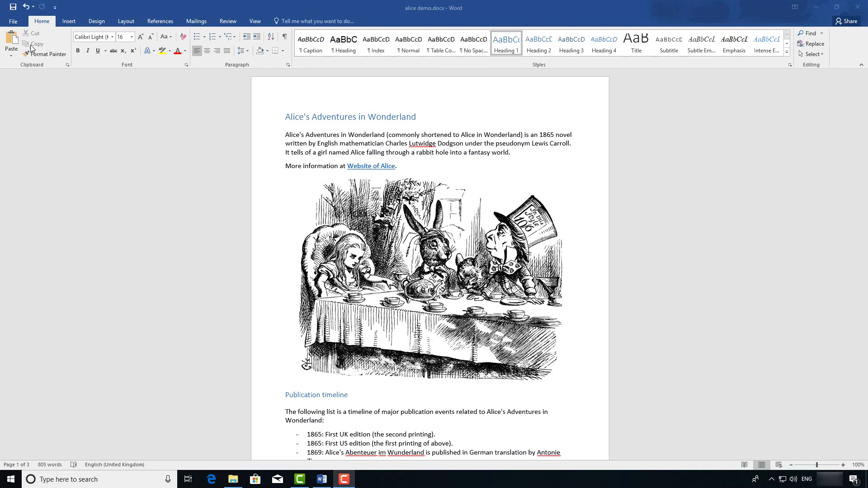
- Prepare to save a copy of the document in the Demo folder as "alice demo.pdf" with the file type PDF (*.pdf)
{"action": "left_click", "coordinate": [14, 22]}
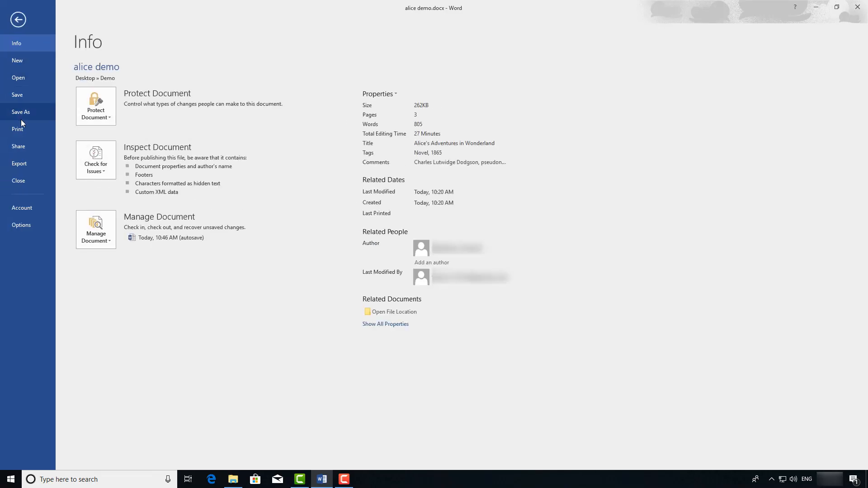
{"action": "left_click", "coordinate": [33, 112]}
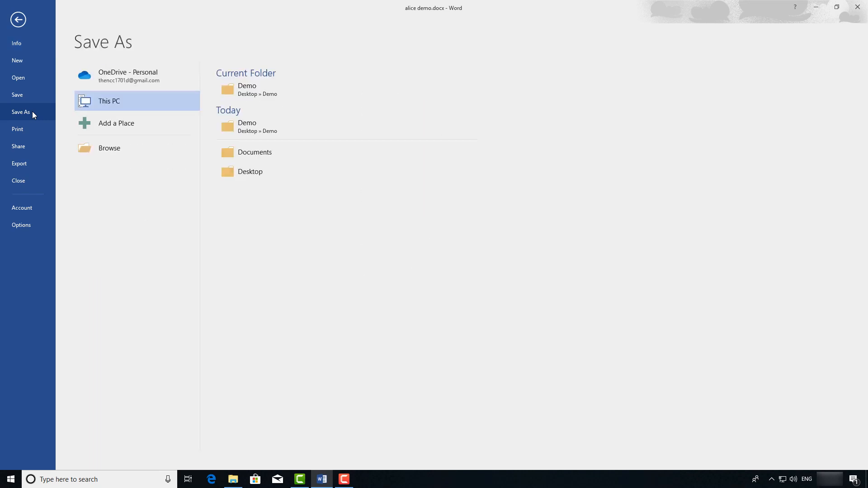
{"action": "left_click", "coordinate": [251, 85]}
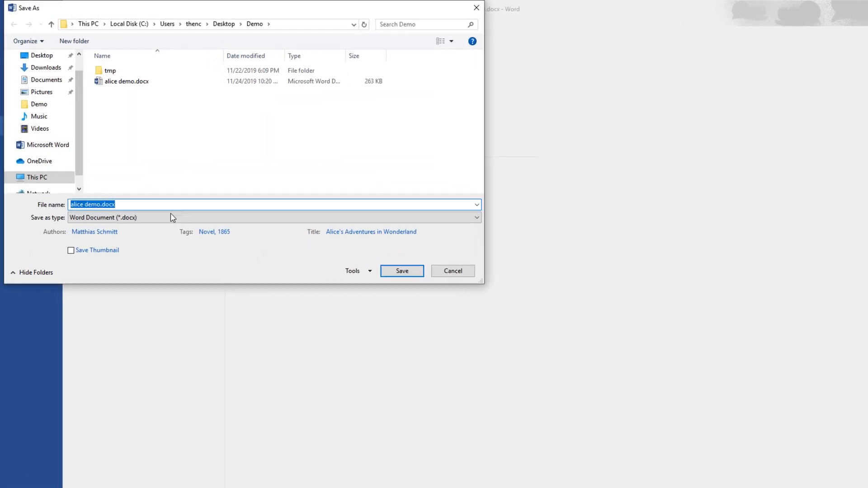
{"action": "left_click", "coordinate": [189, 245]}
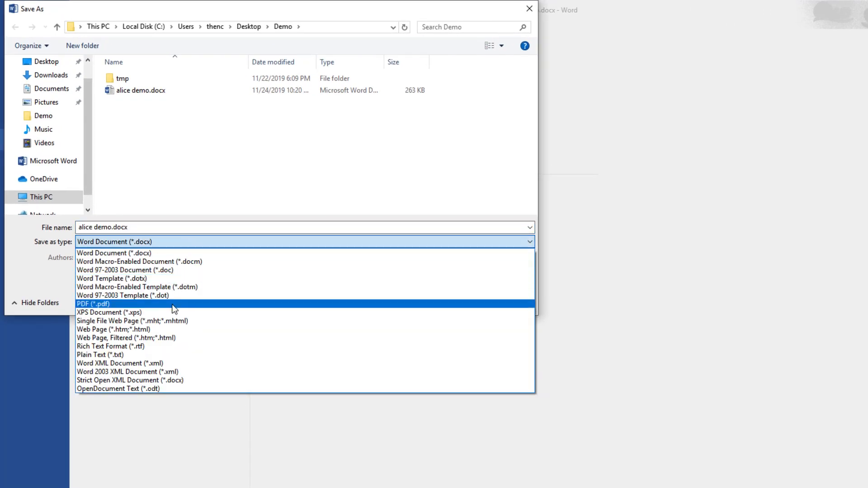
{"action": "left_click", "coordinate": [174, 305]}
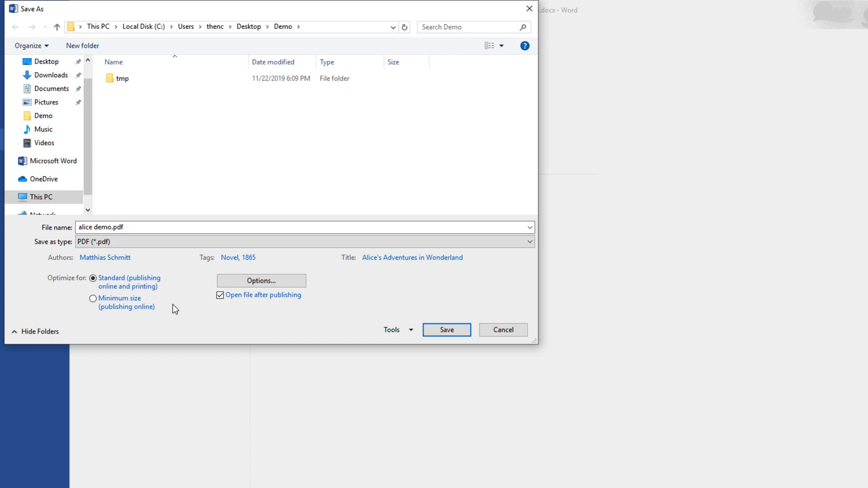
- Include bookmarks created from headings, document properties and document structure tags for accessibility in the PDF options, and save the PDF
{"action": "left_click", "coordinate": [255, 281]}
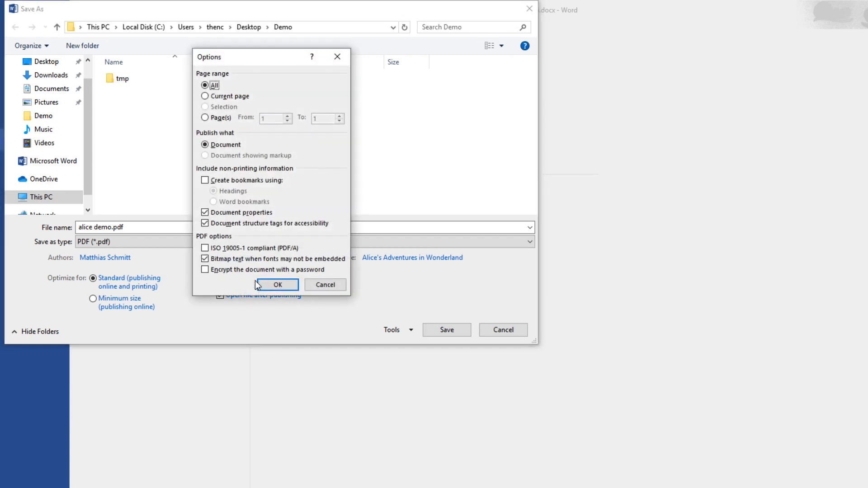
{"action": "left_click", "coordinate": [205, 179]}
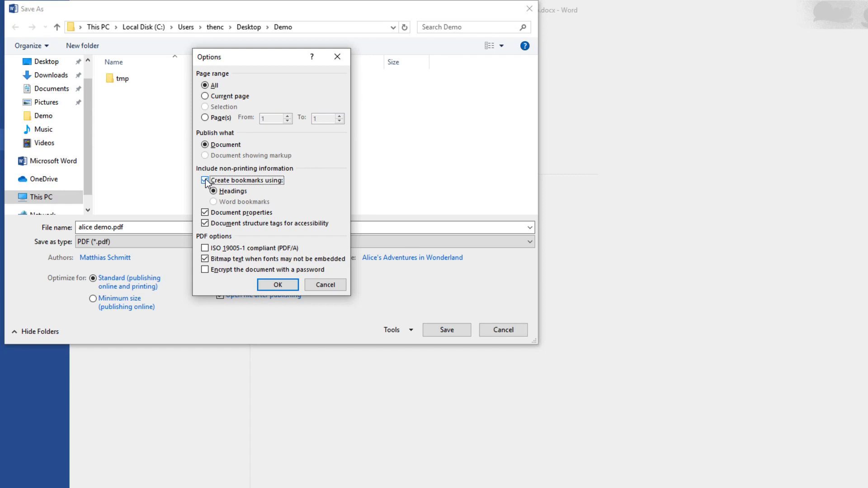
{"action": "left_click", "coordinate": [206, 212]}
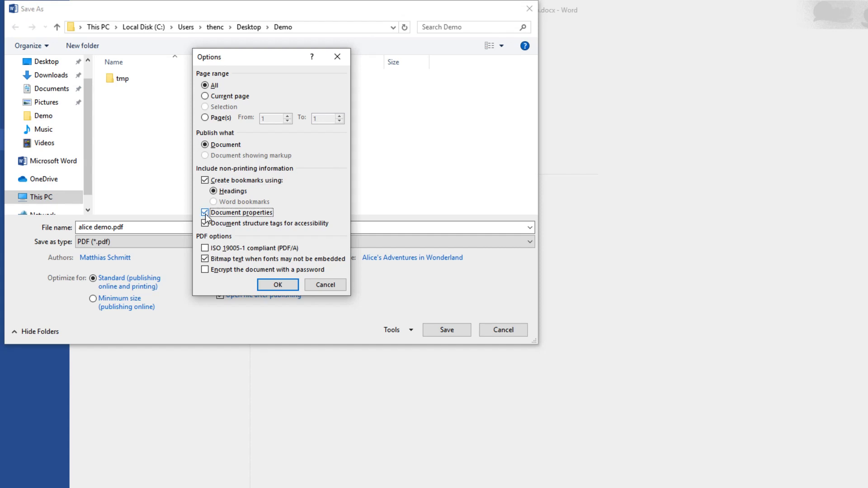
{"action": "left_click", "coordinate": [206, 223]}
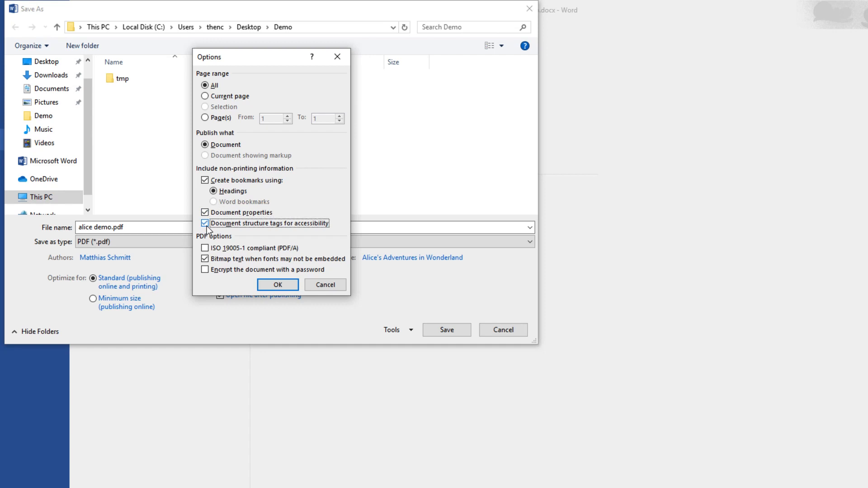
{"action": "left_click", "coordinate": [271, 285]}
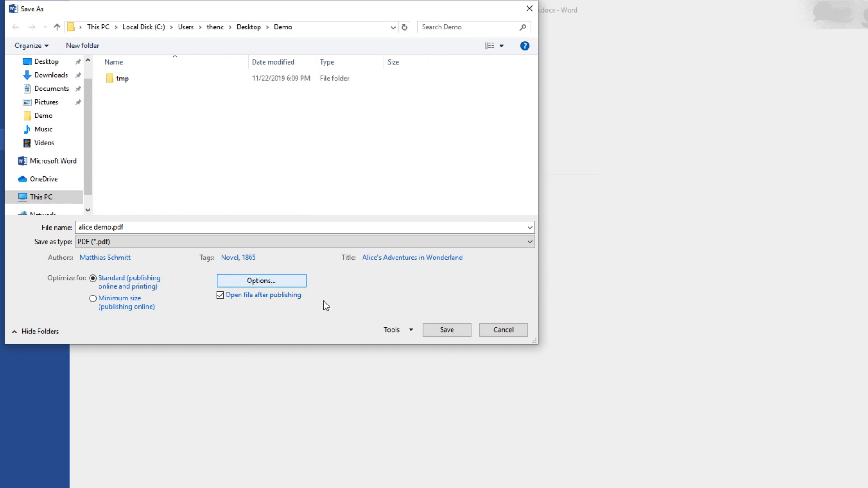
{"action": "left_click", "coordinate": [444, 331]}
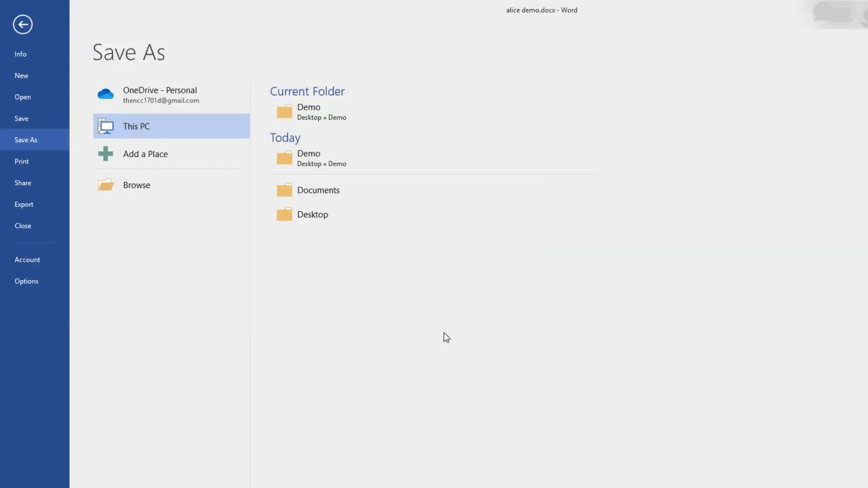